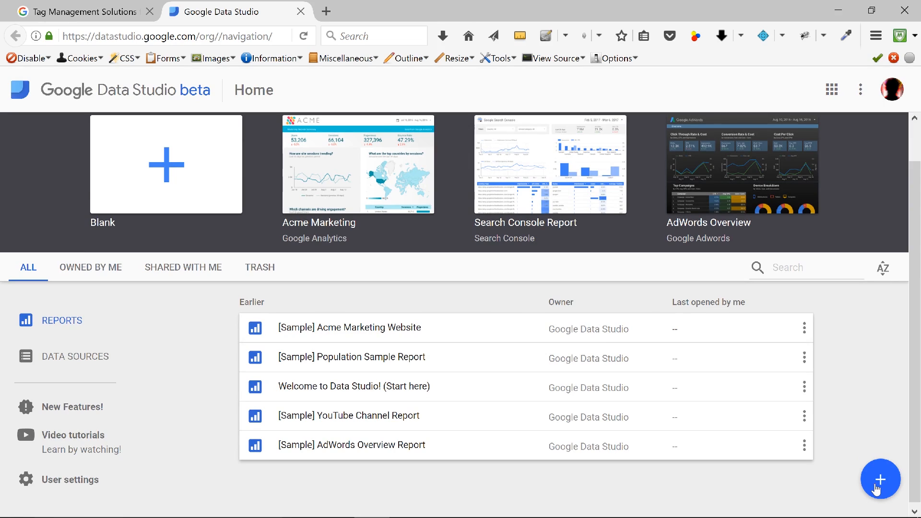
# Begin creating a report, get started with the welcome setup and agree to the Google Data Studio Additional Terms
pyautogui.click(876, 488)
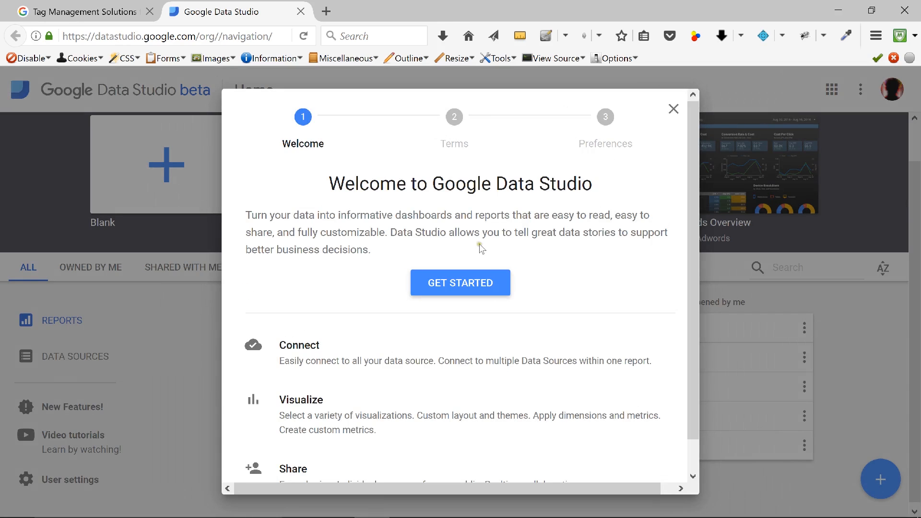
pyautogui.scroll(-1, 692, 231)
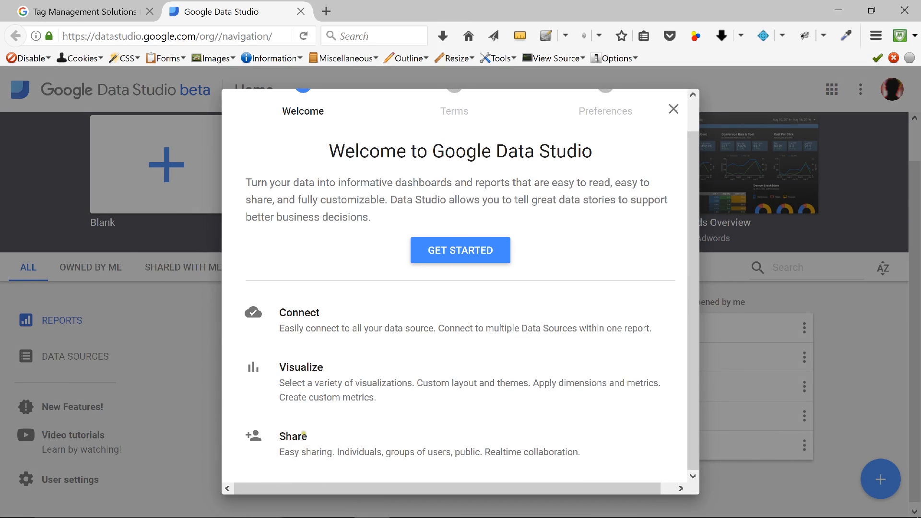
pyautogui.click(455, 255)
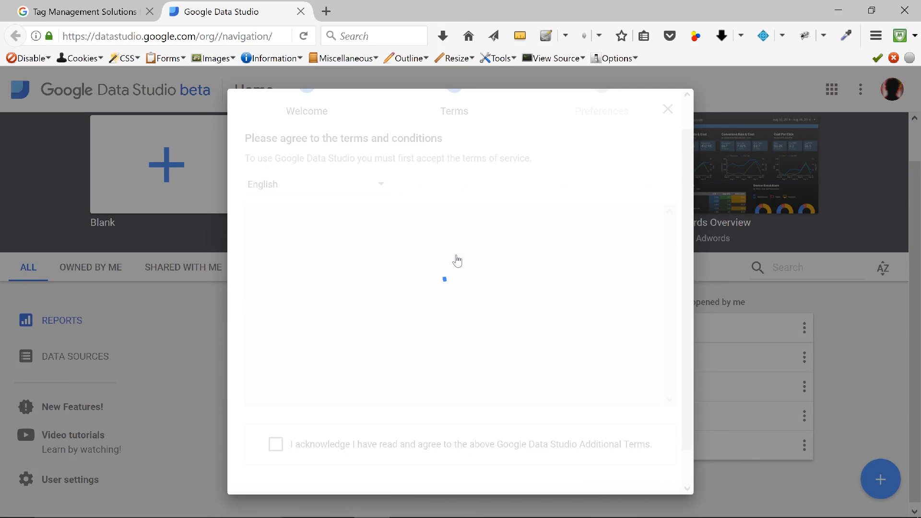
pyautogui.click(276, 445)
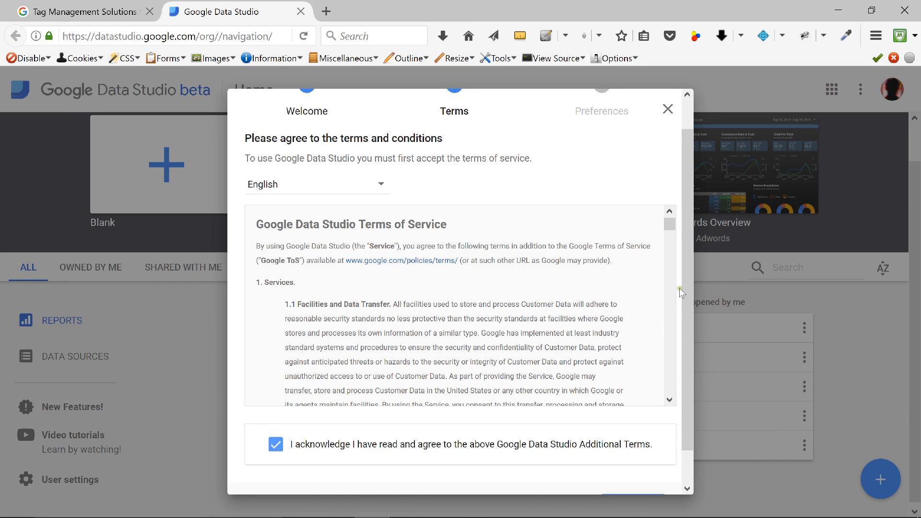
pyautogui.click(671, 223)
pyautogui.moveTo(690, 295); pyautogui.dragTo(689, 380)
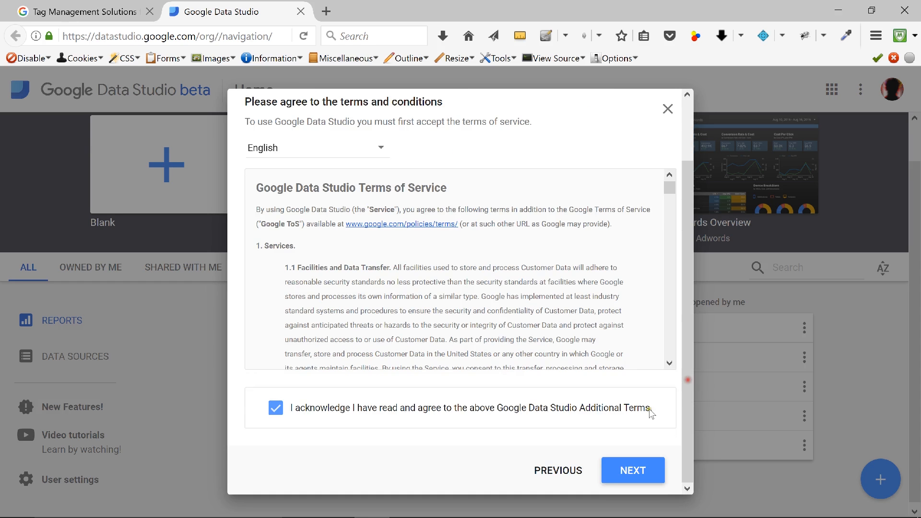
pyautogui.moveTo(669, 188); pyautogui.dragTo(668, 369)
pyautogui.click(657, 476)
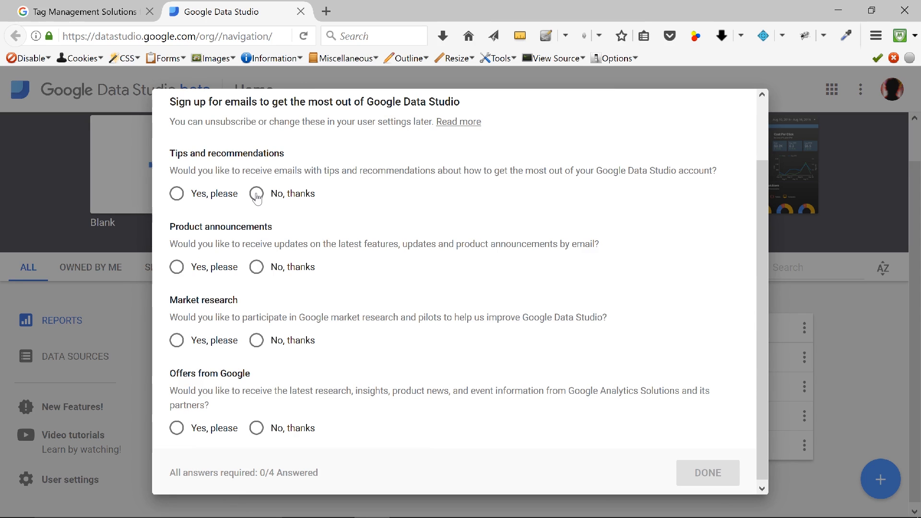
# Accept emails for tips and product announcements, decline market research and Google offers, and finish the preferences
pyautogui.click(187, 200)
pyautogui.click(177, 267)
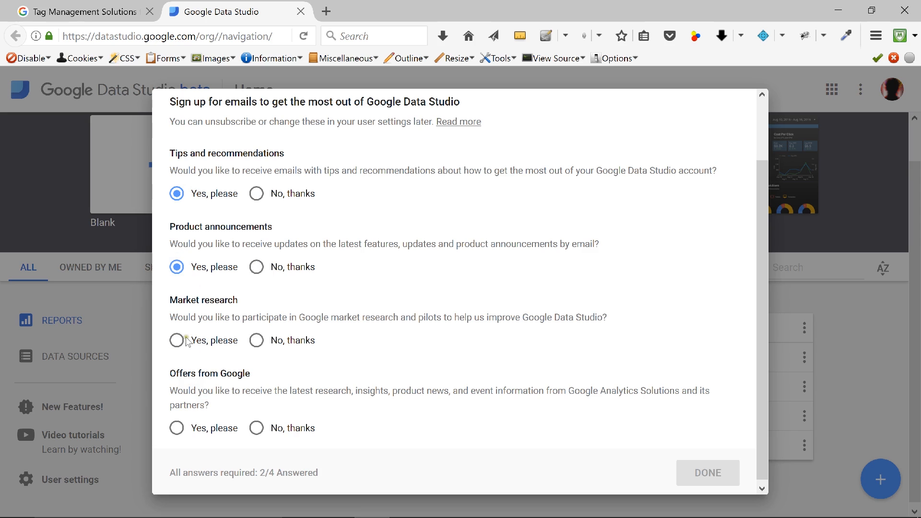
pyautogui.click(257, 340)
pyautogui.click(257, 429)
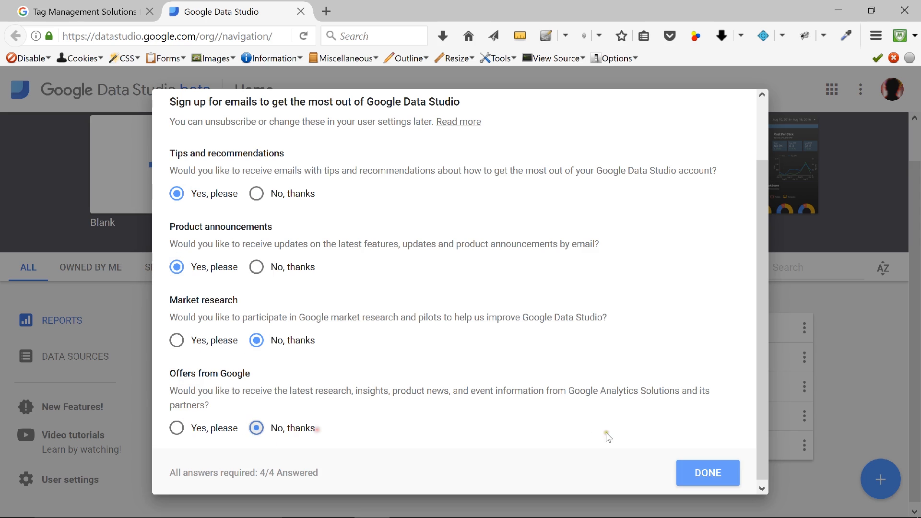
pyautogui.click(708, 473)
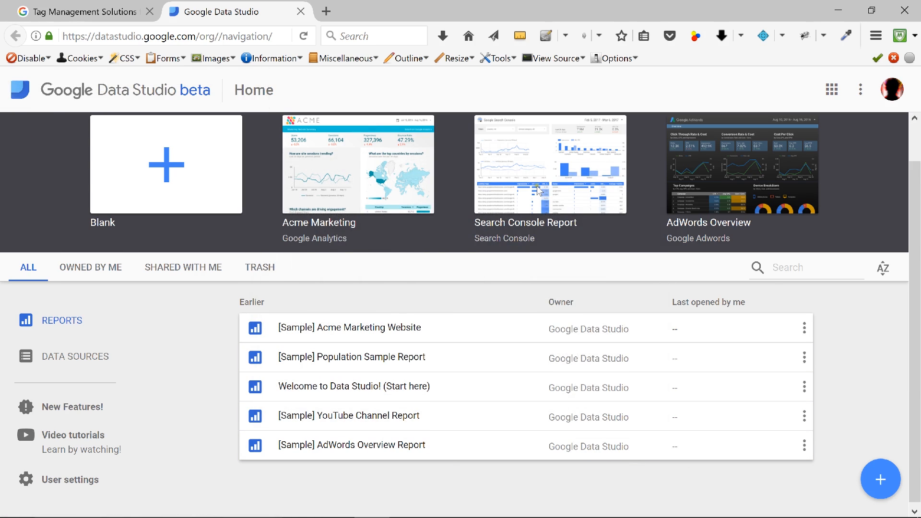
# Create a new blank report and look through the sample data sources offered for it
pyautogui.click(890, 484)
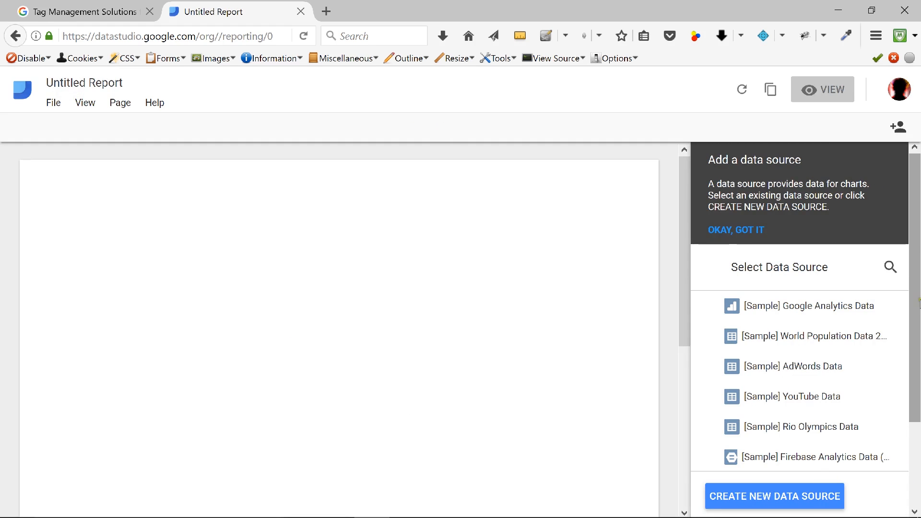
pyautogui.scroll(-2, 913, 225)
pyautogui.scroll(2, 913, 216)
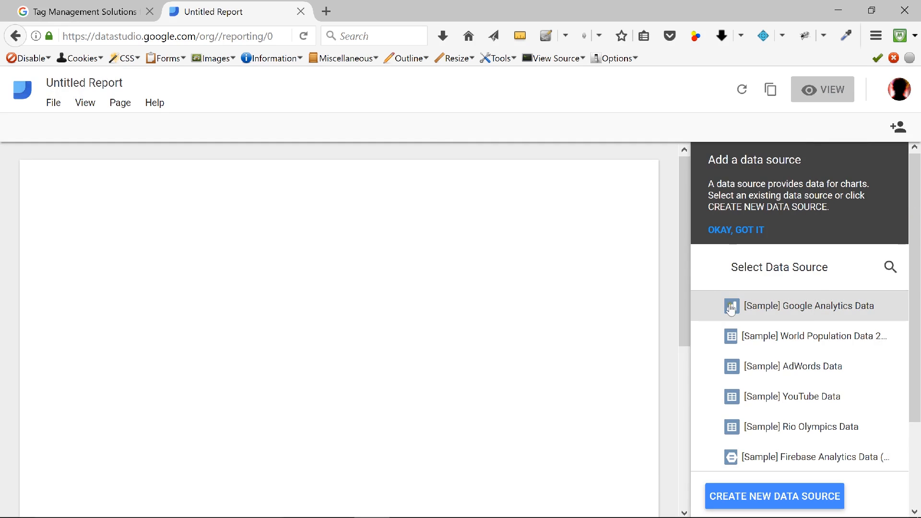
pyautogui.moveTo(914, 284)
pyautogui.mouseDown()
pyautogui.moveTo(917, 324)
pyautogui.moveTo(916, 302)
pyautogui.mouseUp()
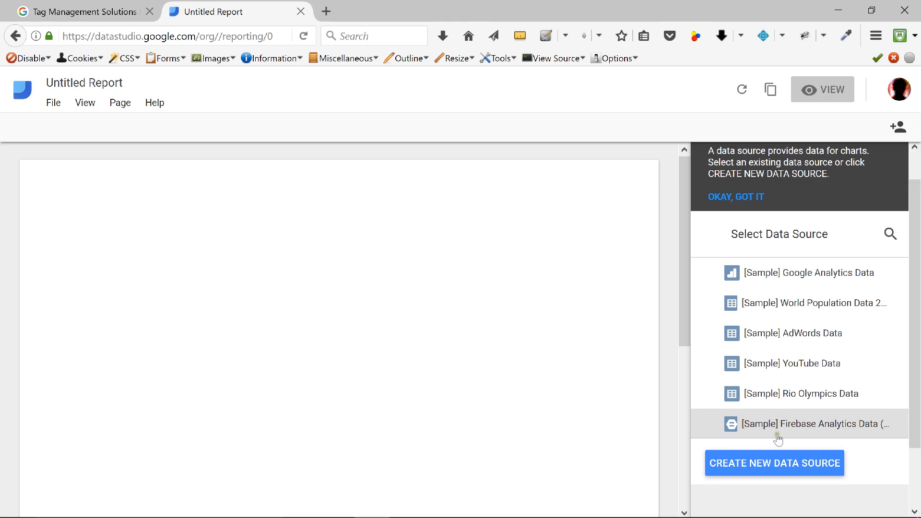
pyautogui.moveTo(917, 360); pyautogui.dragTo(900, 393)
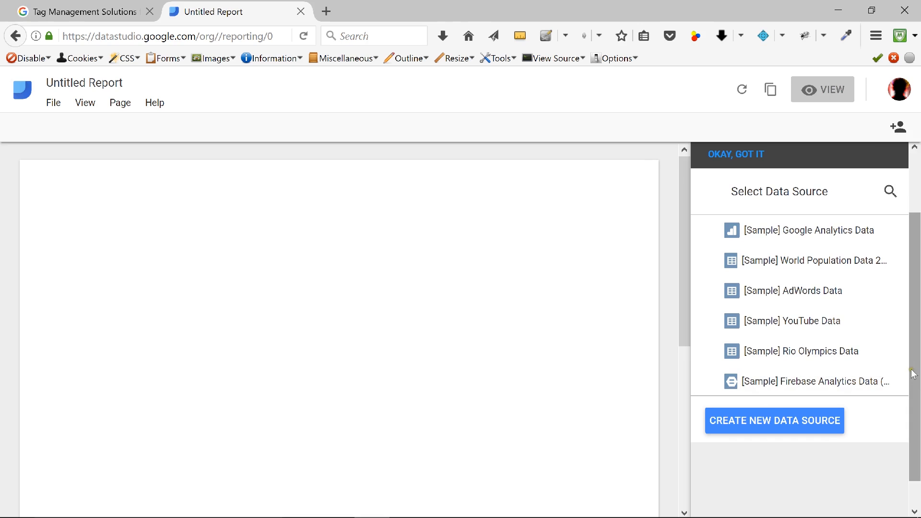
pyautogui.moveTo(913, 373); pyautogui.dragTo(913, 315)
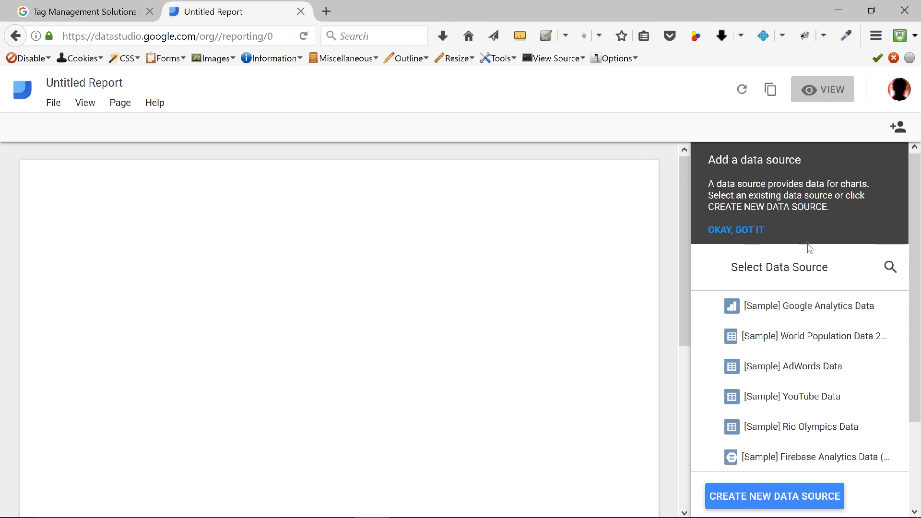
# Add the [Sample] Google Analytics Data source to the report, allowing Data Studio to view and manage Google Drive files
pyautogui.click(804, 310)
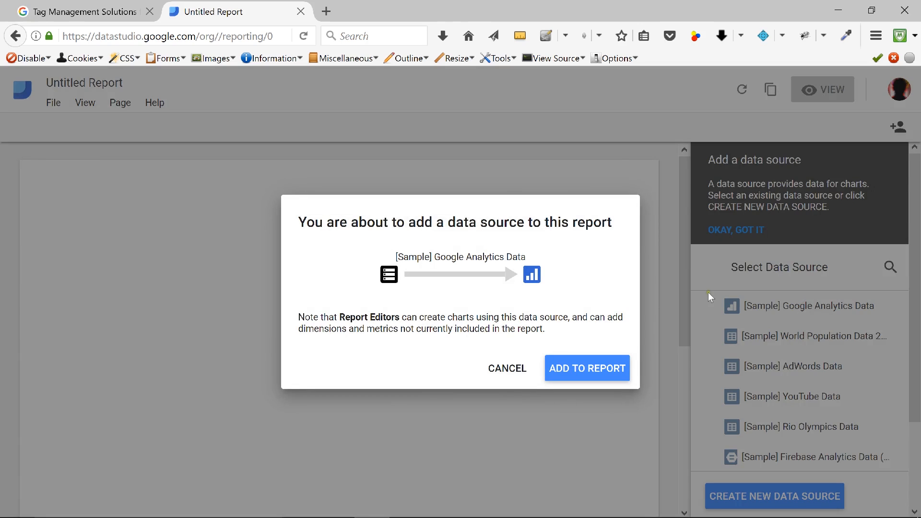
pyautogui.click(582, 372)
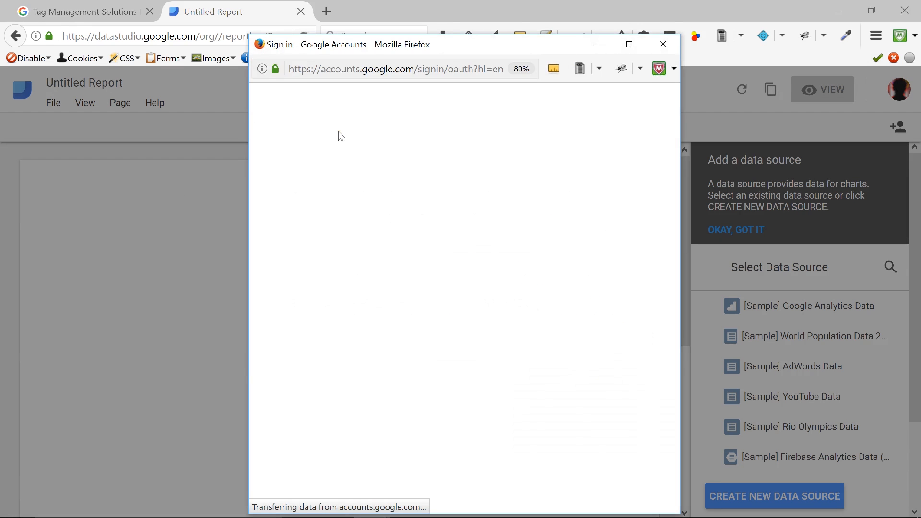
pyautogui.click(476, 282)
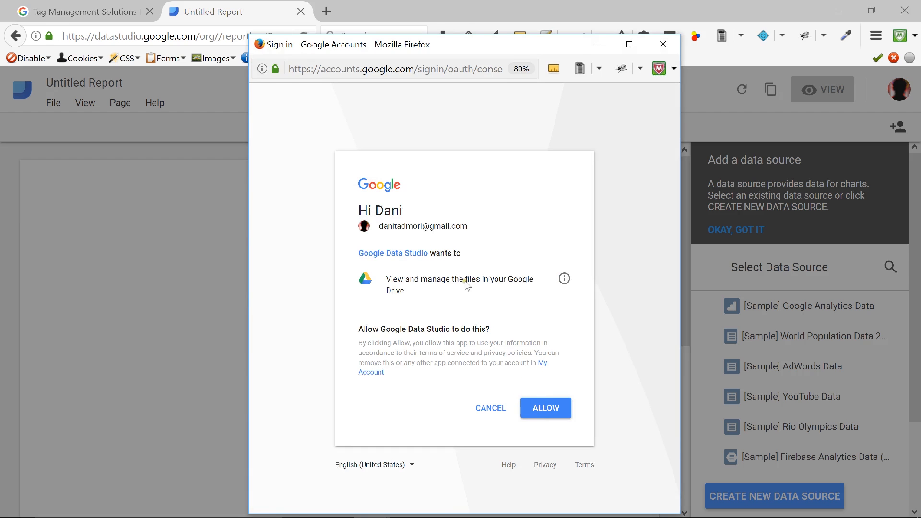
pyautogui.click(551, 411)
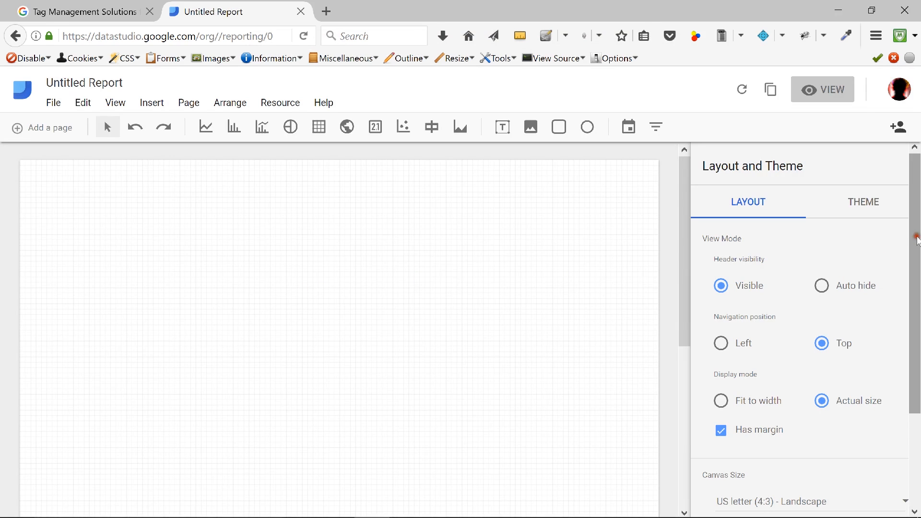
# Rename the untitled report as Users Report
pyautogui.scroll(-3, 917, 239)
pyautogui.scroll(3, 917, 237)
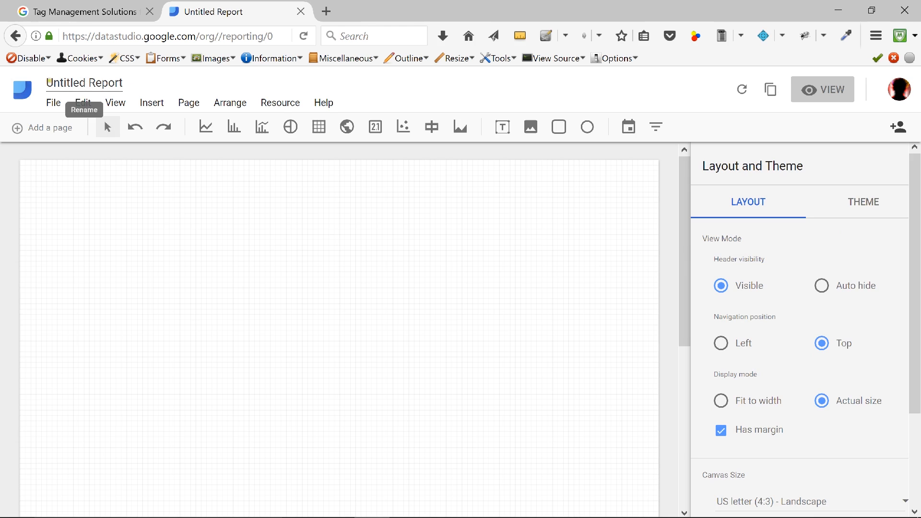
pyautogui.doubleClick(84, 82)
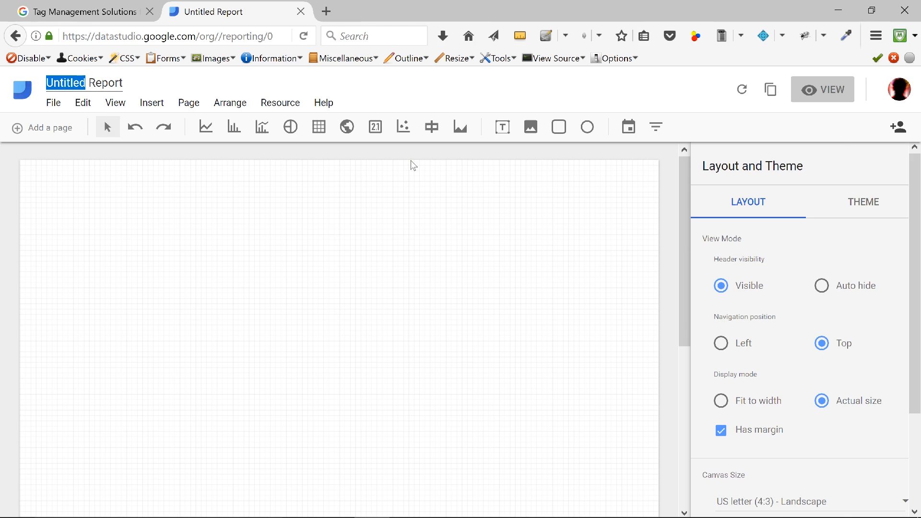
pyautogui.write('Users')
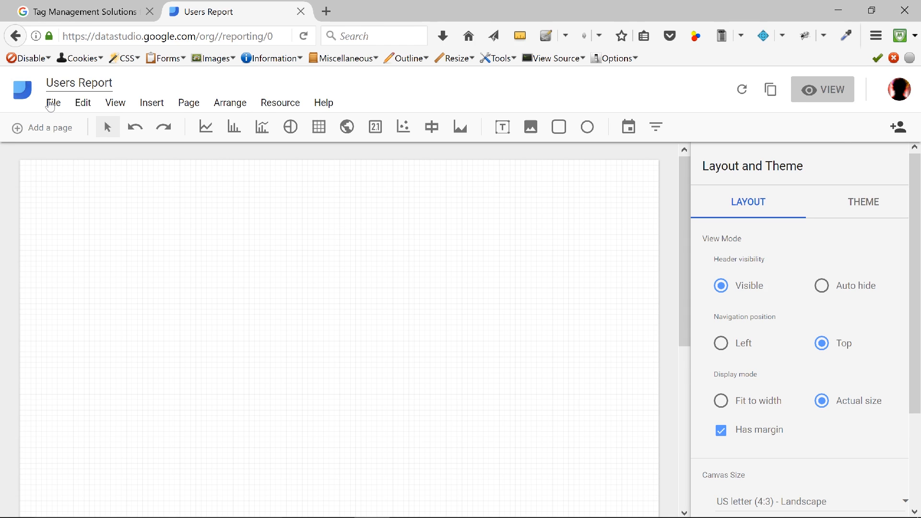
# Change the report's name to Website Report
pyautogui.doubleClick(67, 85)
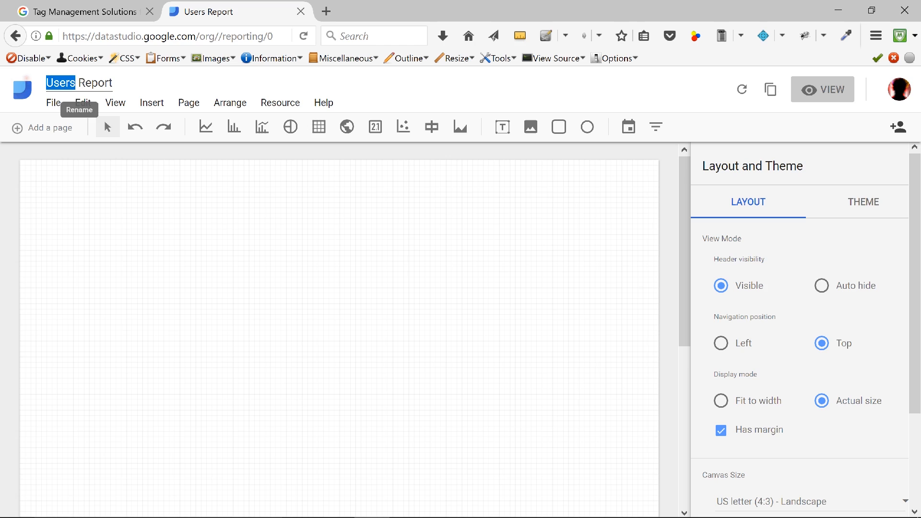
pyautogui.write('Website')
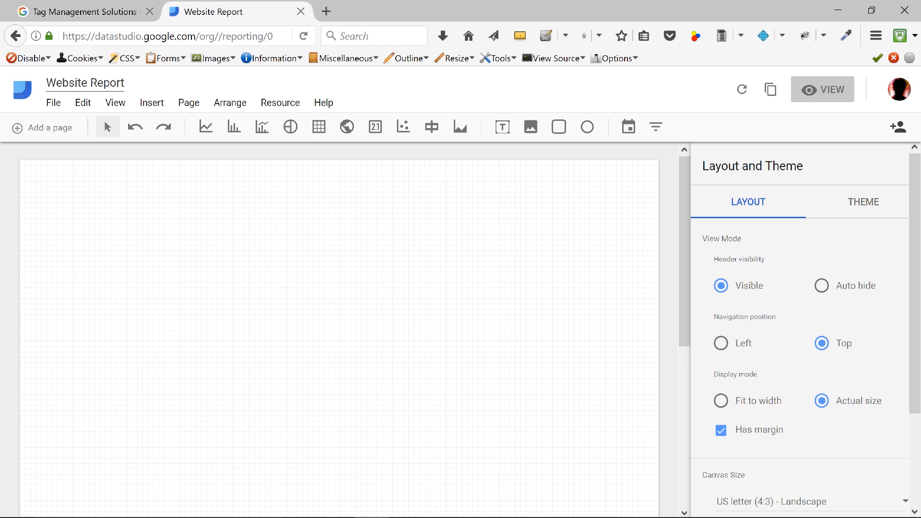
pyautogui.click(153, 83)
# Draw a rectangle as a header band across the full width of the report page's upper edge
pyautogui.click(56, 124)
pyautogui.moveTo(685, 227); pyautogui.dragTo(677, 208)
pyautogui.click(150, 103)
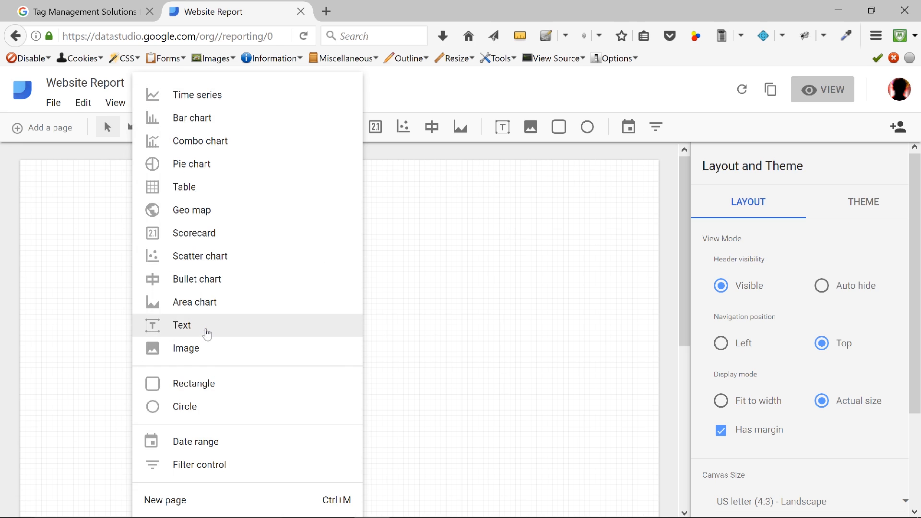
pyautogui.click(200, 391)
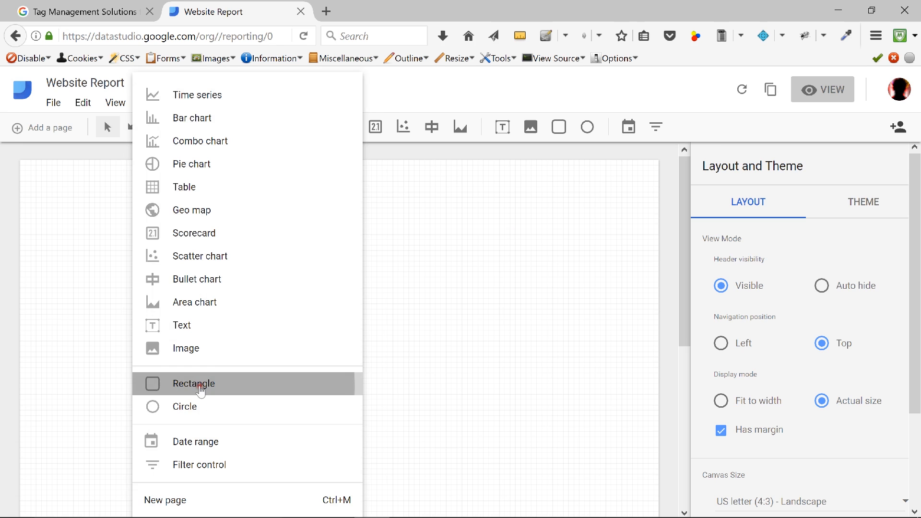
pyautogui.moveTo(23, 164); pyautogui.dragTo(659, 192)
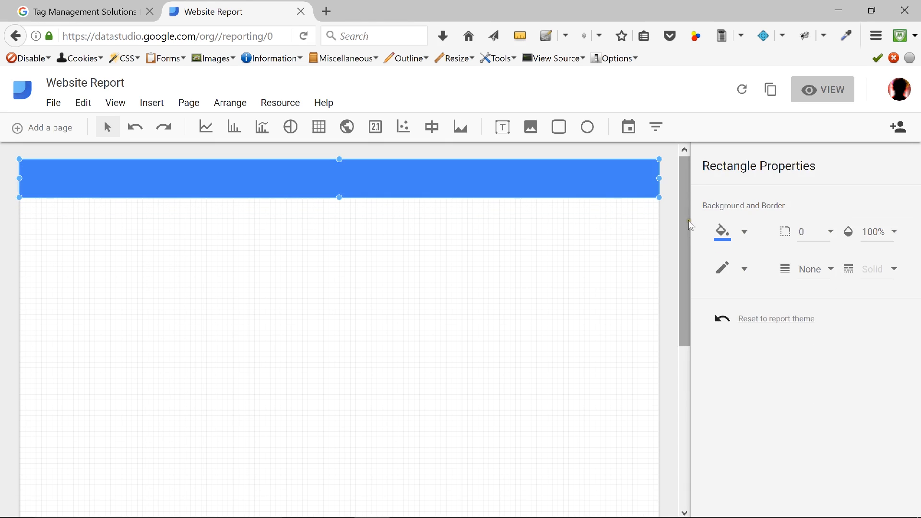
pyautogui.moveTo(689, 219); pyautogui.dragTo(685, 196)
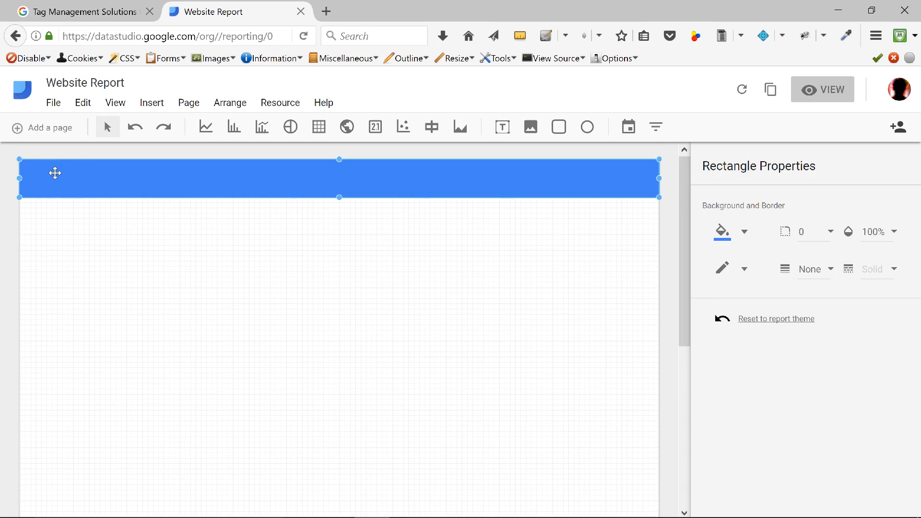
pyautogui.click(93, 154)
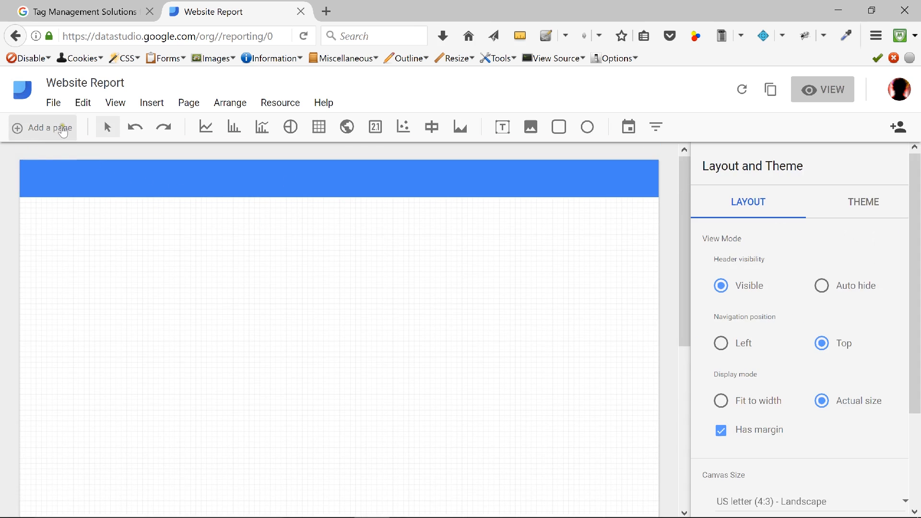
# Insert a text box over the left half of the blue header band and enter the title Website Overview
pyautogui.click(152, 105)
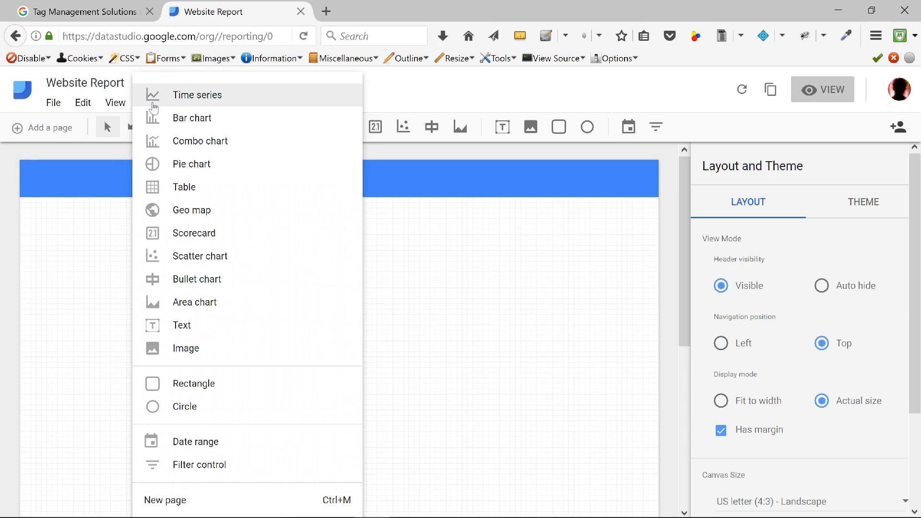
pyautogui.click(187, 326)
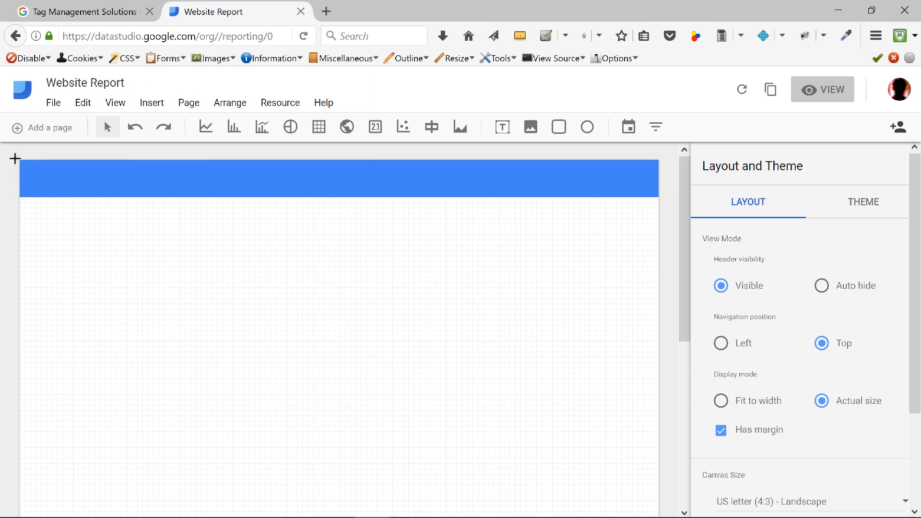
pyautogui.moveTo(33, 168); pyautogui.dragTo(328, 190)
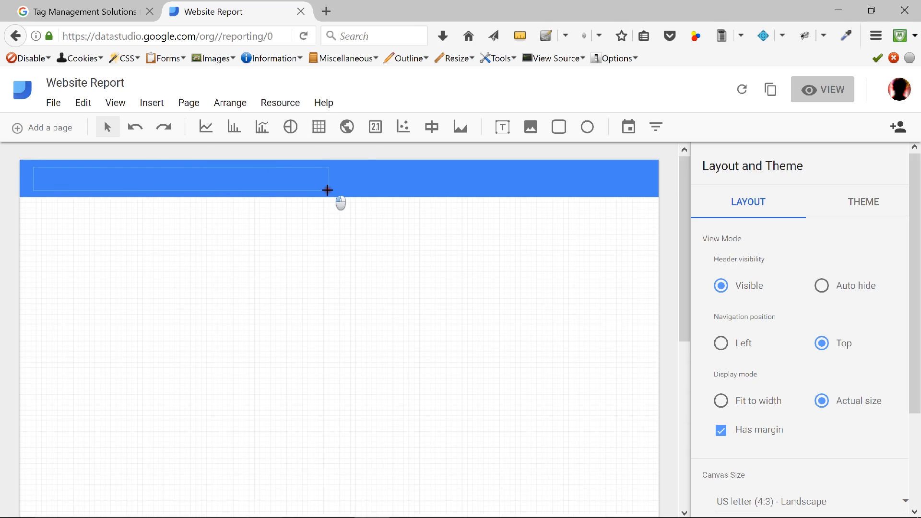
pyautogui.moveTo(328, 190); pyautogui.dragTo(328, 190)
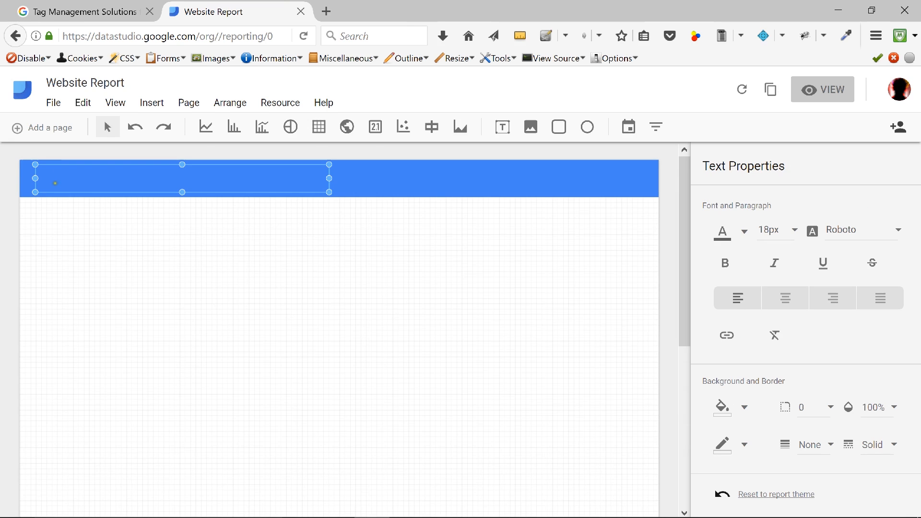
pyautogui.click(98, 188)
pyautogui.write('Website Overview')
# Set the font size of the Website Overview title to 32px
pyautogui.moveTo(117, 174); pyautogui.dragTo(33, 172)
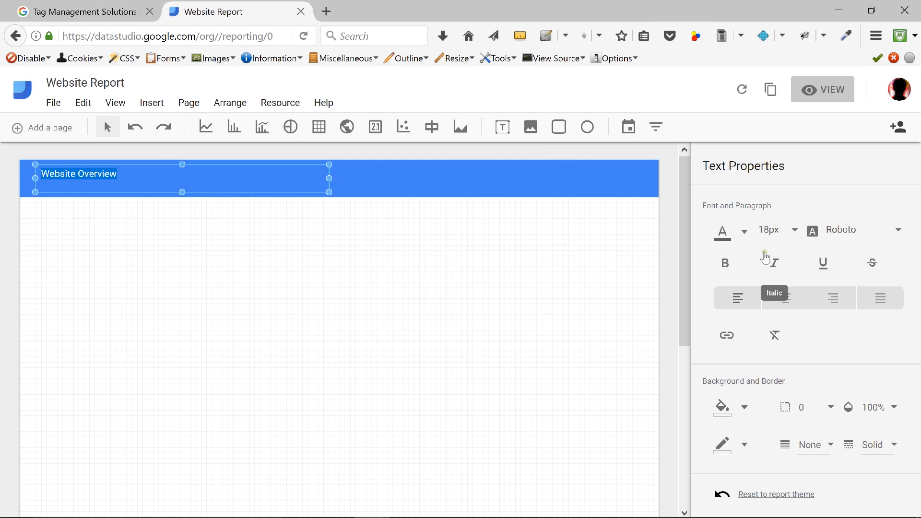
pyautogui.click(781, 231)
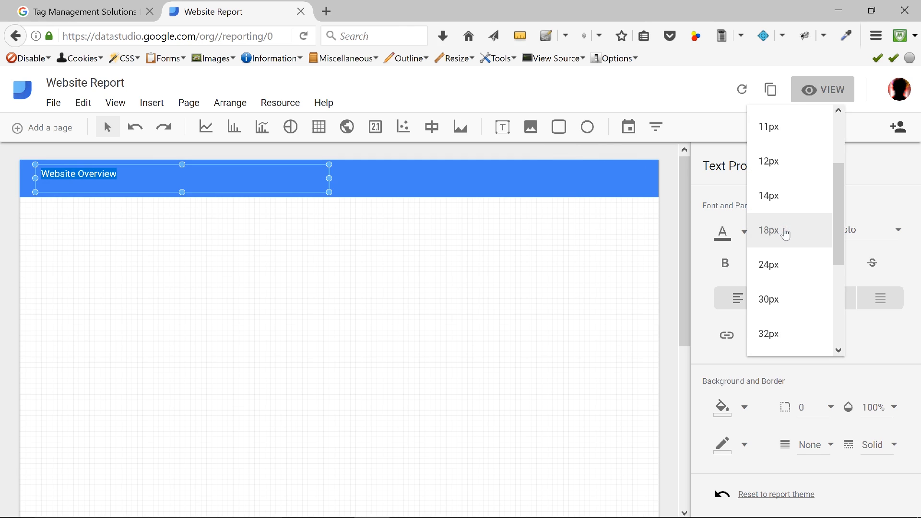
pyautogui.click(783, 333)
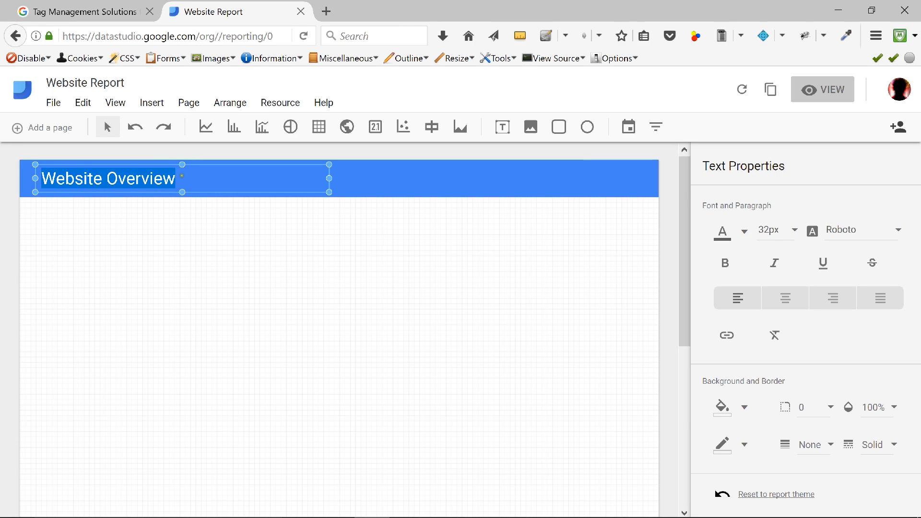
# Set the font color of the Website Overview title to white
pyautogui.click(723, 234)
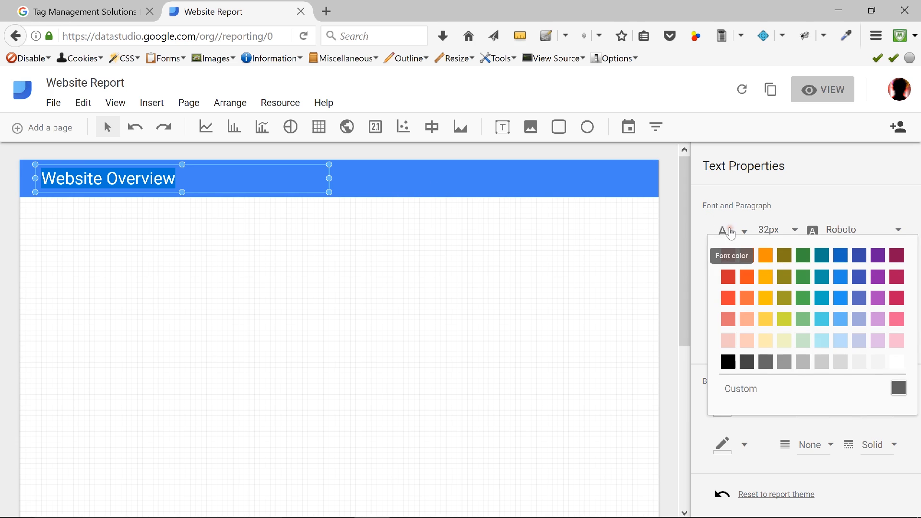
pyautogui.click(897, 362)
pyautogui.click(177, 229)
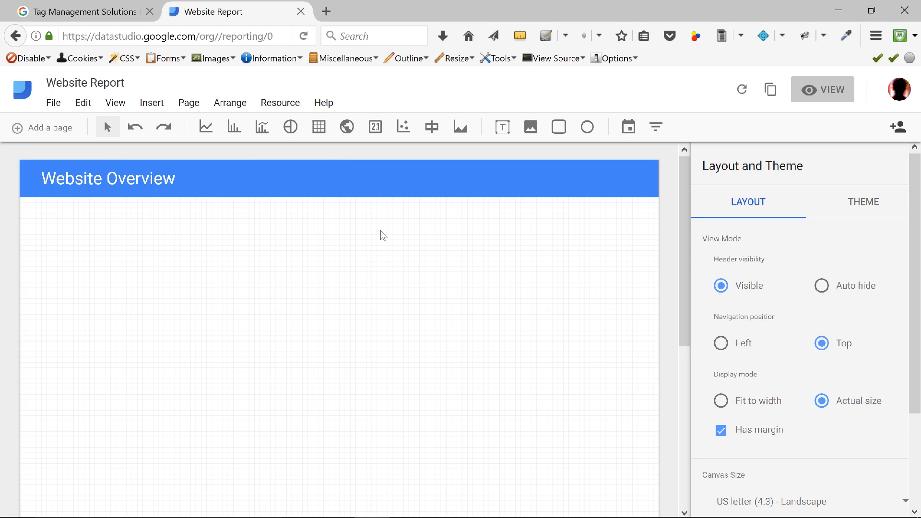
pyautogui.click(585, 214)
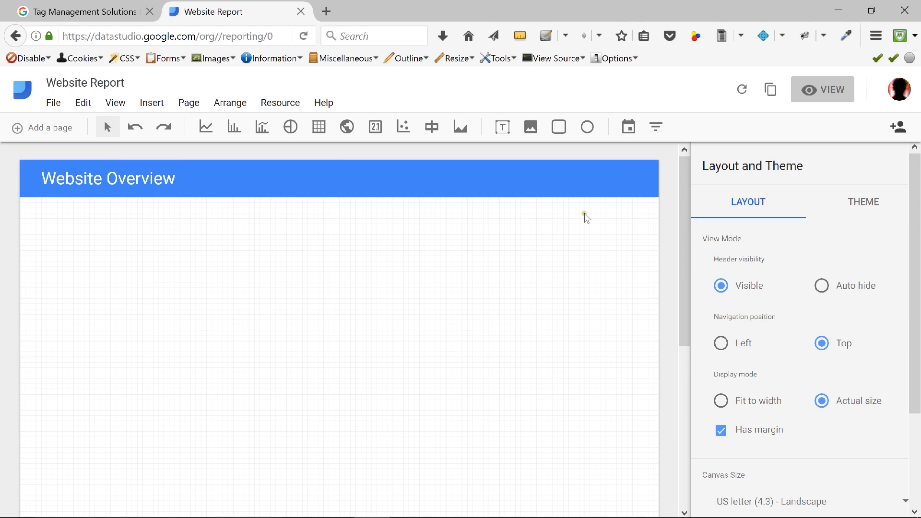
# Change the header band's background fill to dark indigo blue
pyautogui.click(241, 176)
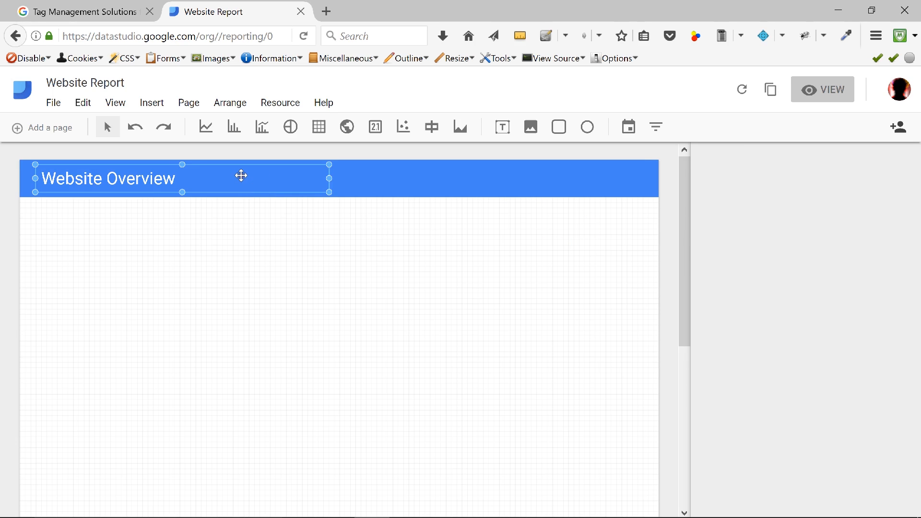
pyautogui.click(412, 189)
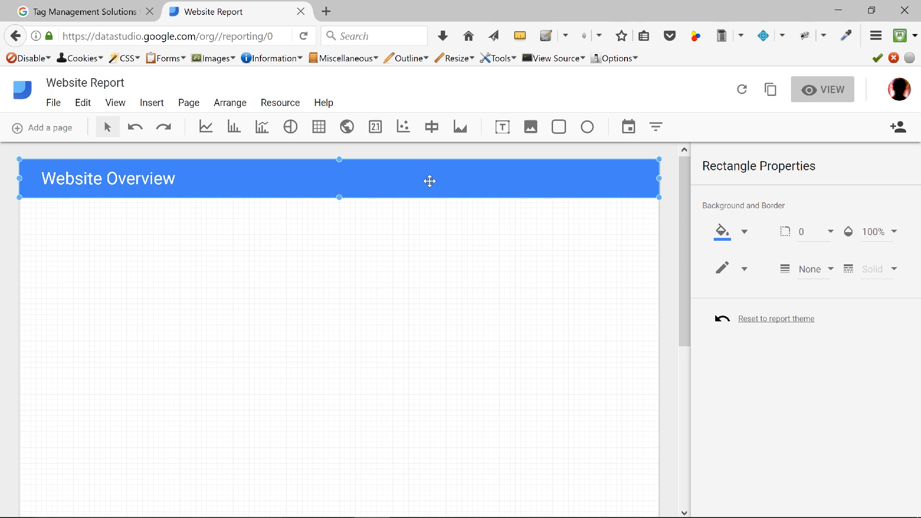
pyautogui.click(738, 240)
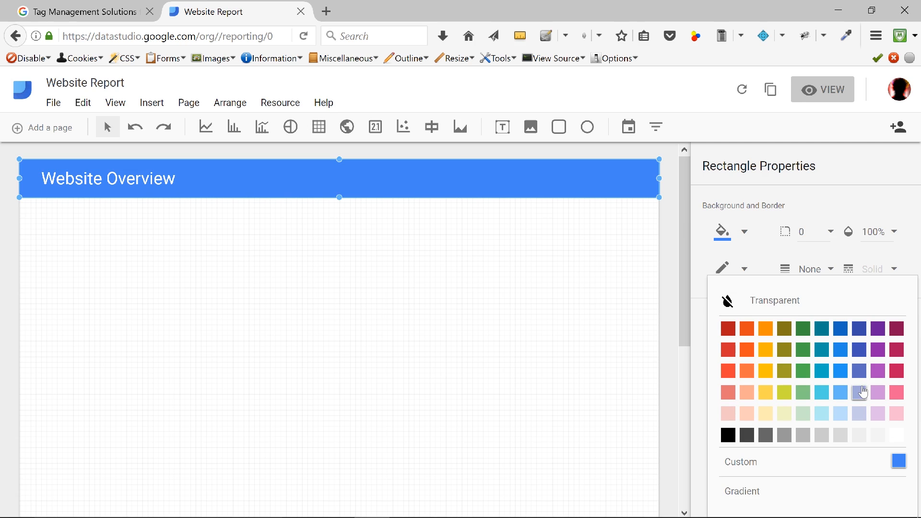
pyautogui.click(859, 331)
pyautogui.click(496, 258)
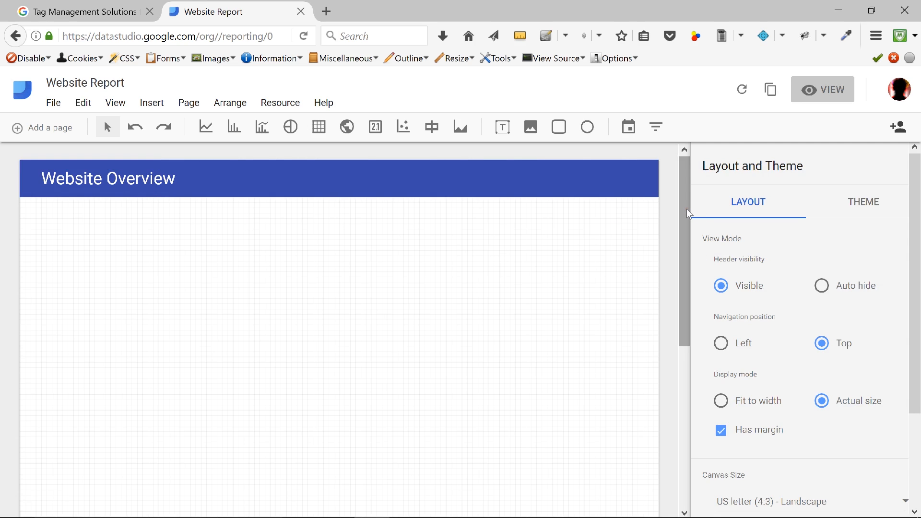
# Draw a wide rectangle panel just below the header band, spanning nearly the full page width
pyautogui.moveTo(687, 209); pyautogui.dragTo(685, 243)
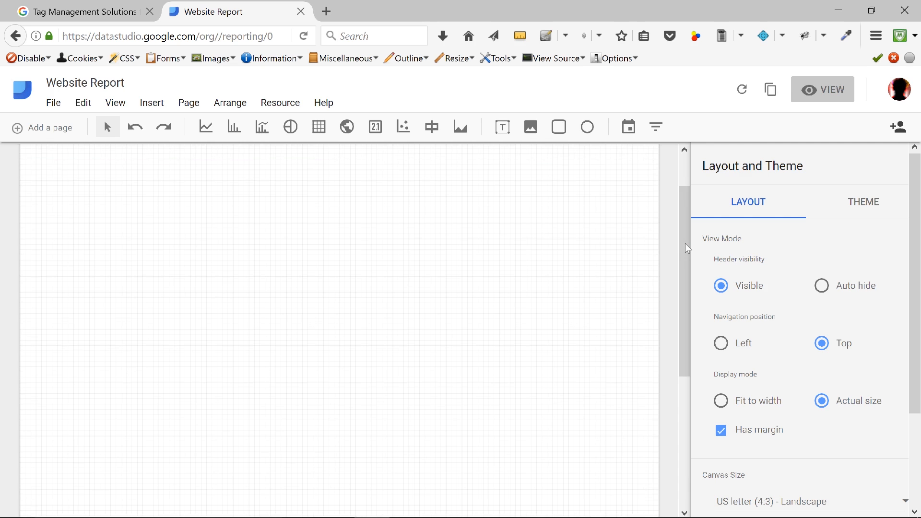
pyautogui.moveTo(685, 243)
pyautogui.mouseDown()
pyautogui.moveTo(685, 216)
pyautogui.moveTo(686, 234)
pyautogui.mouseUp()
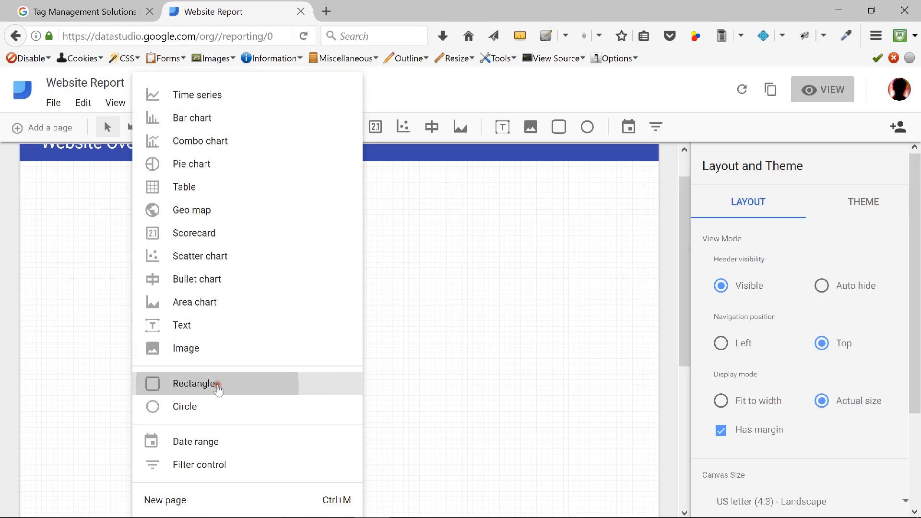
pyautogui.click(217, 385)
pyautogui.moveTo(31, 173); pyautogui.dragTo(644, 279)
pyautogui.moveTo(686, 239)
pyautogui.mouseDown()
pyautogui.moveTo(686, 324)
pyautogui.moveTo(682, 229)
pyautogui.moveTo(683, 239)
pyautogui.mouseUp()
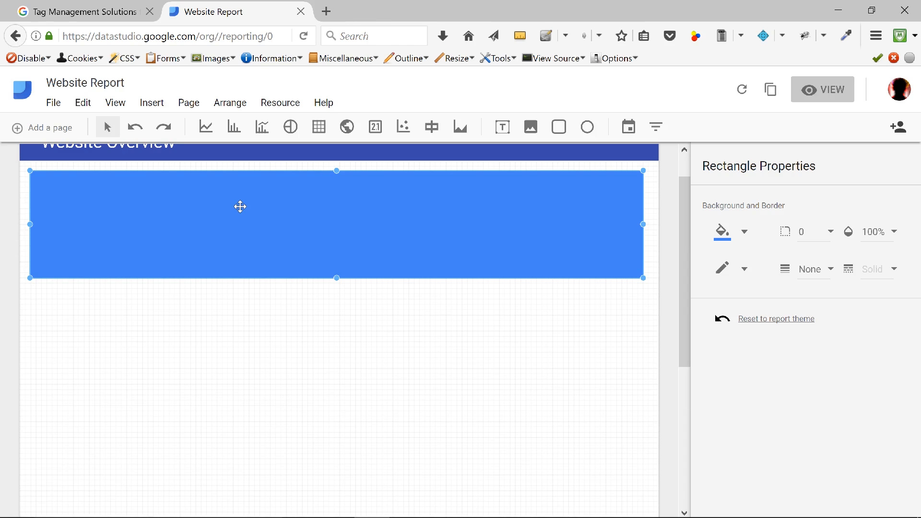
# Fill the panel below the header with light blue and widen it slightly toward the page's right edge
pyautogui.click(743, 233)
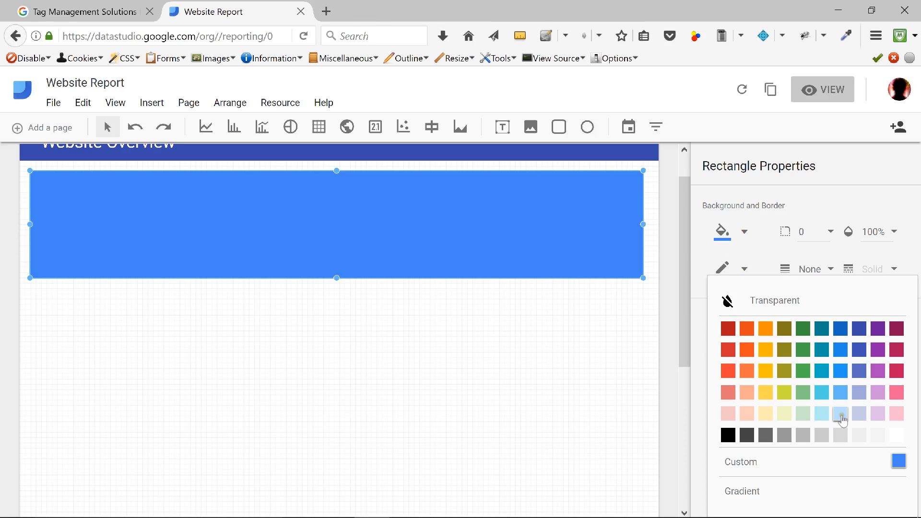
pyautogui.click(841, 416)
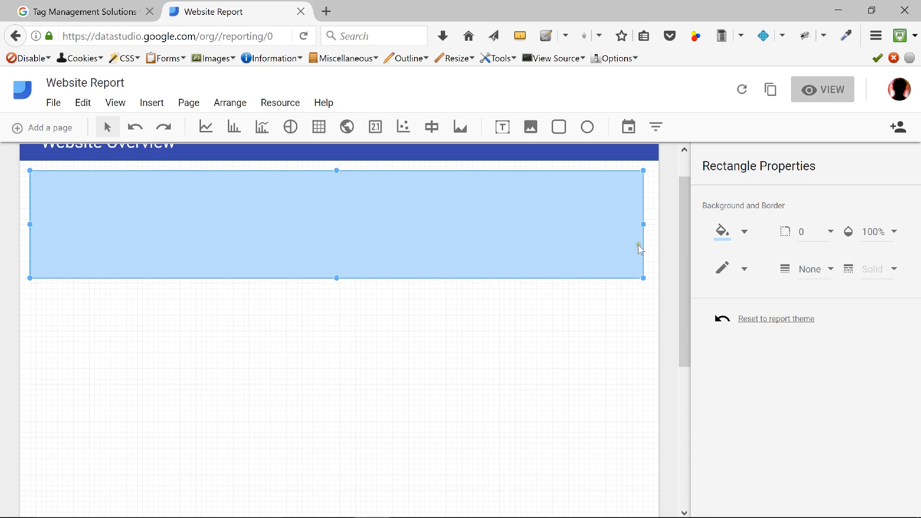
pyautogui.moveTo(643, 225)
pyautogui.mouseDown()
pyautogui.moveTo(658, 240)
pyautogui.moveTo(649, 242)
pyautogui.mouseUp()
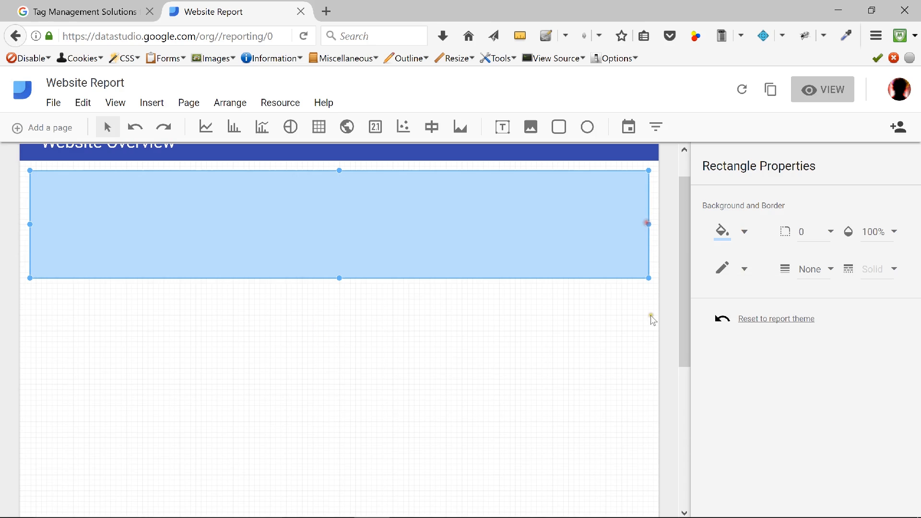
pyautogui.click(619, 323)
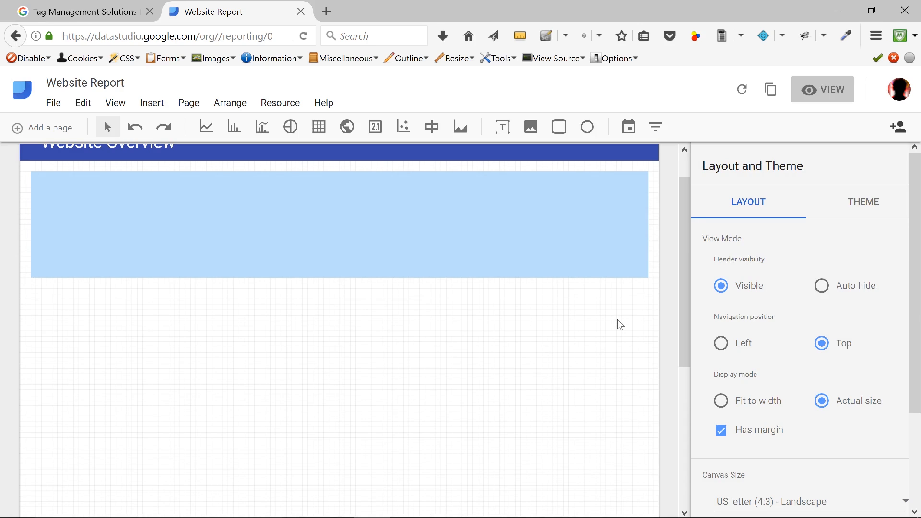
# Set the light blue panel's border radius to 10 to round its corners
pyautogui.click(425, 215)
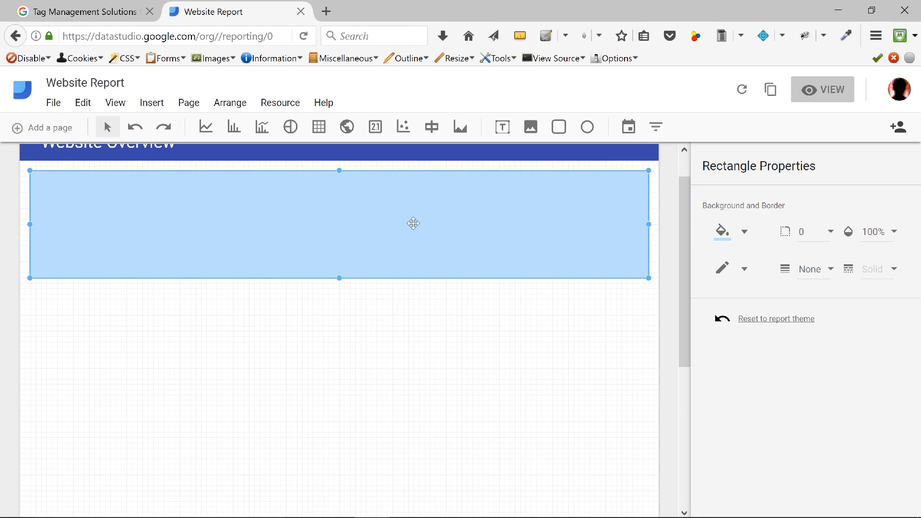
pyautogui.click(813, 236)
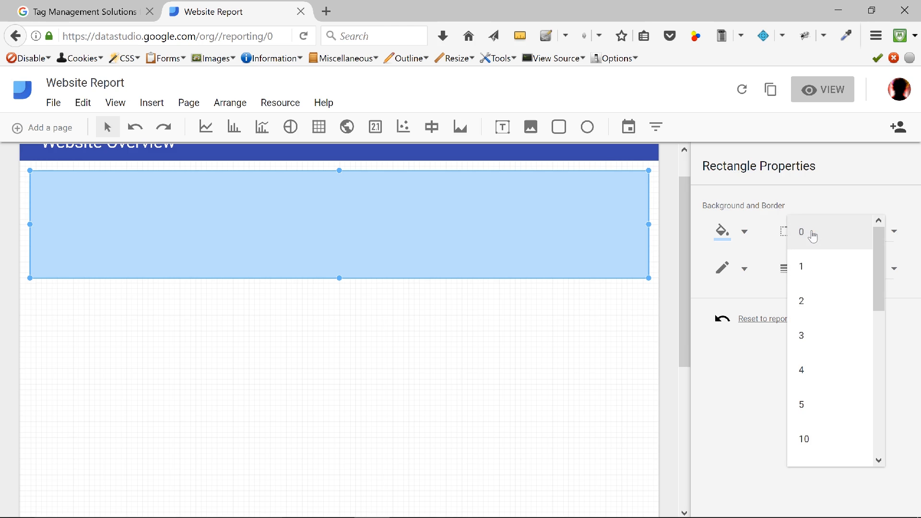
pyautogui.moveTo(877, 242); pyautogui.dragTo(871, 281)
pyautogui.click(819, 358)
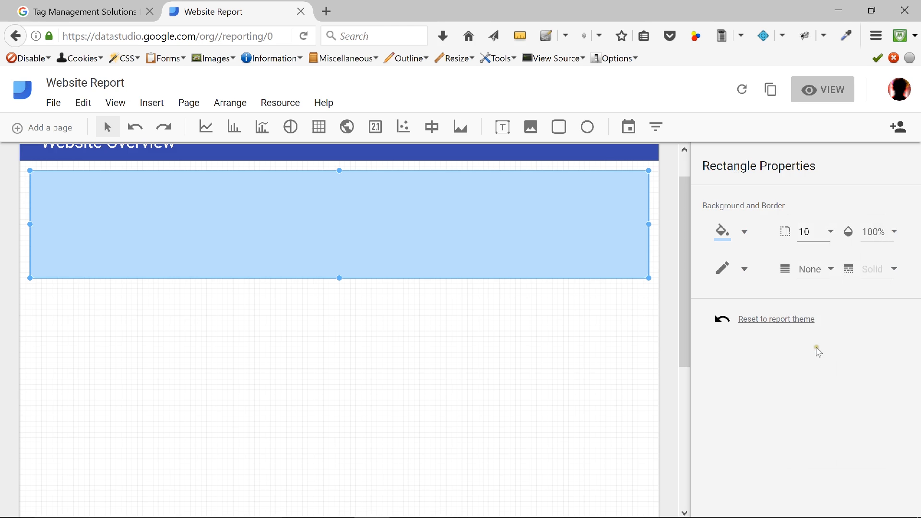
pyautogui.click(643, 315)
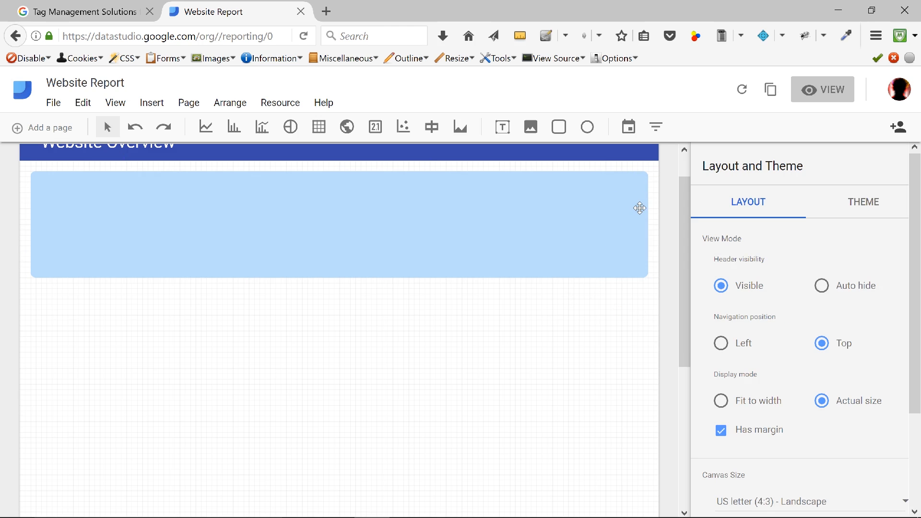
# Make the light blue panel slightly taller by extending its lower edge downward
pyautogui.moveTo(687, 292)
pyautogui.mouseDown()
pyautogui.moveTo(686, 355)
pyautogui.moveTo(685, 277)
pyautogui.mouseUp()
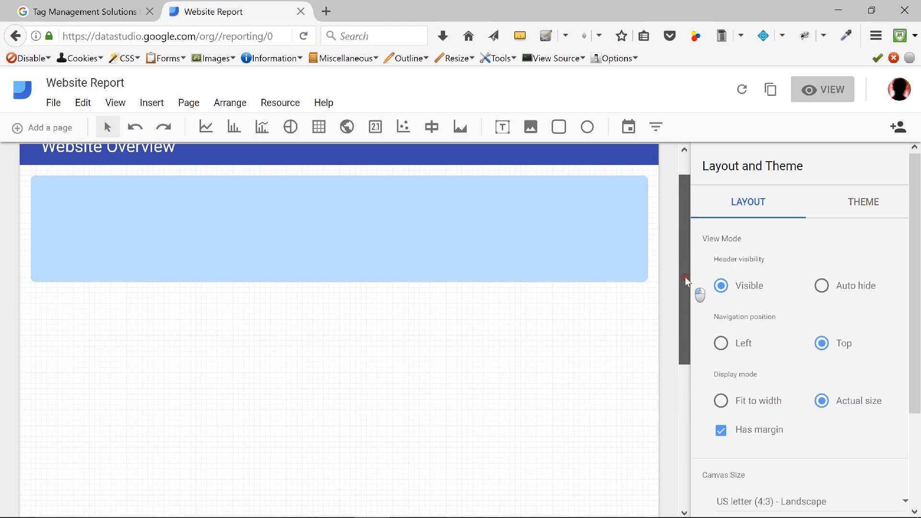
pyautogui.click(339, 263)
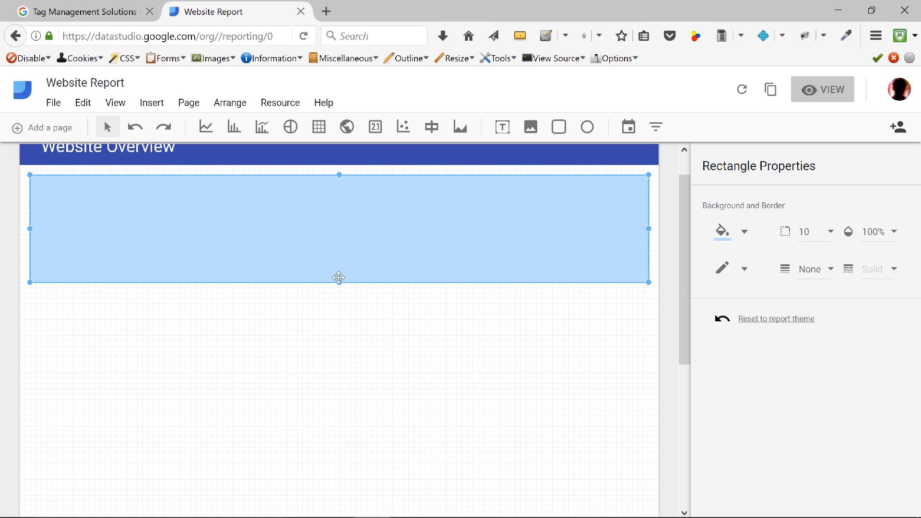
pyautogui.moveTo(341, 282); pyautogui.dragTo(342, 293)
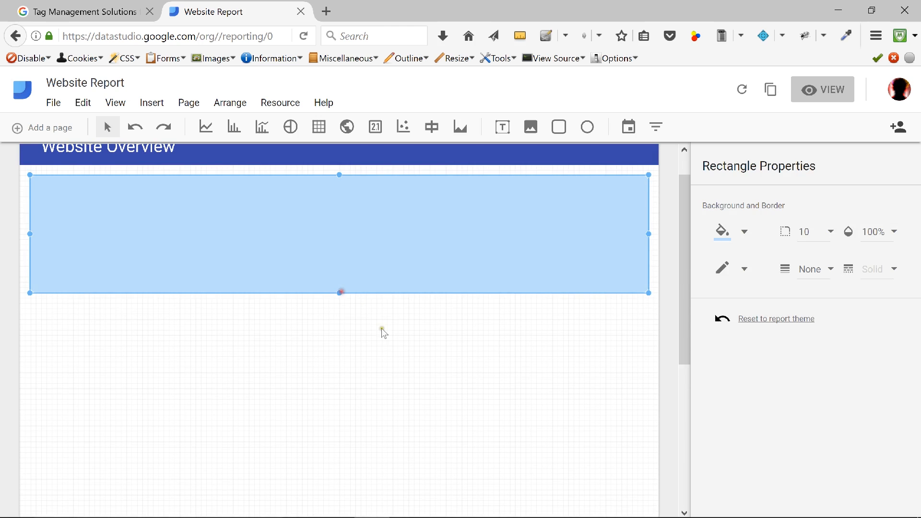
pyautogui.click(384, 331)
# Duplicate the light blue panel and place the copy directly beneath it, aligned with the original's side edges
pyautogui.click(376, 249)
pyautogui.hotkey('ctrl', 'c')
pyautogui.hotkey('ctrl', 'v')
pyautogui.moveTo(370, 240); pyautogui.dragTo(363, 359)
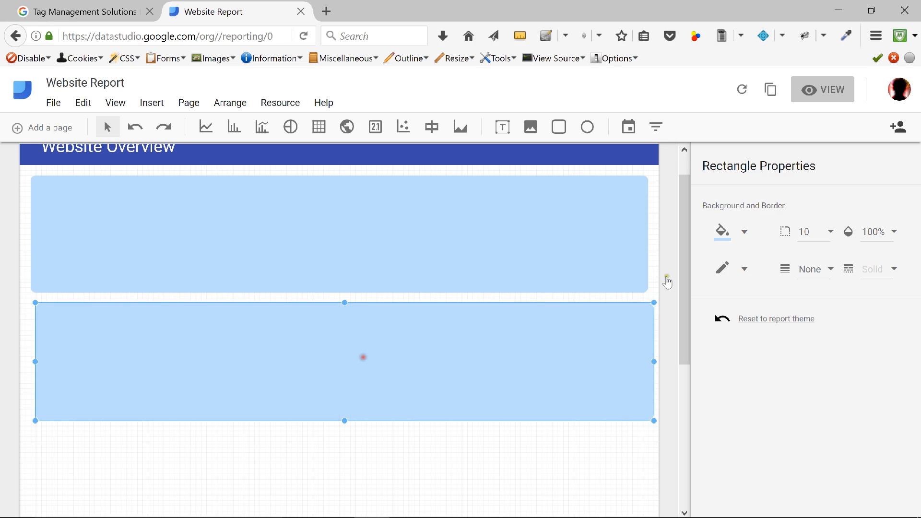
pyautogui.moveTo(471, 354); pyautogui.dragTo(469, 347)
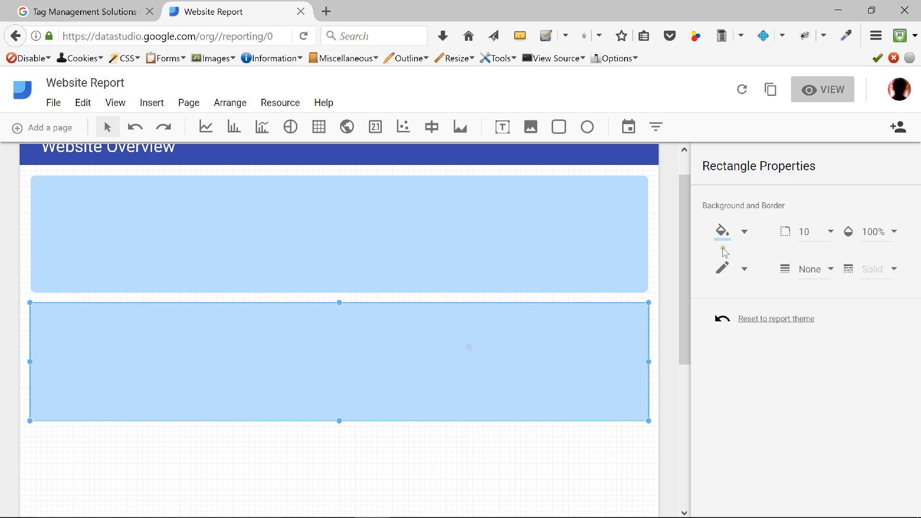
# Paste a third light blue panel and align it beneath the second one, leaving a small gap
pyautogui.moveTo(688, 243); pyautogui.dragTo(689, 326)
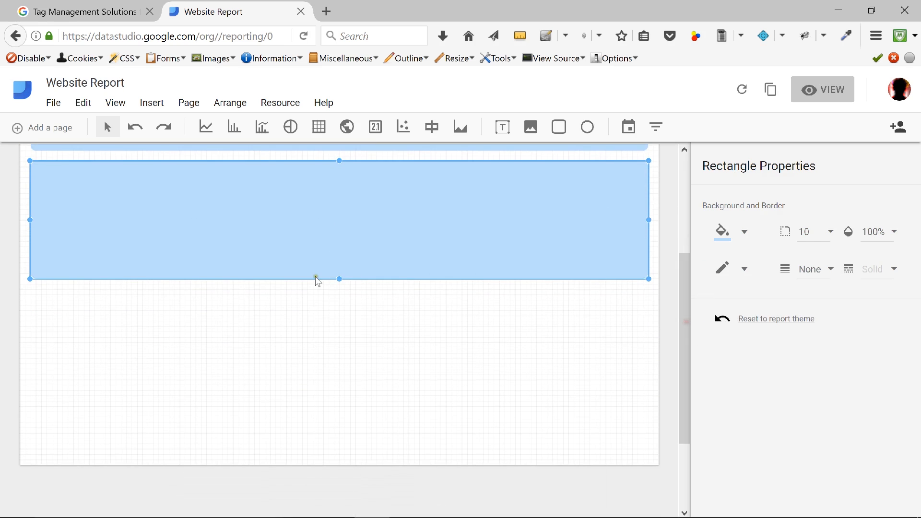
pyautogui.hotkey('ctrl', 'v')
pyautogui.moveTo(283, 154); pyautogui.dragTo(275, 407)
pyautogui.click(310, 448)
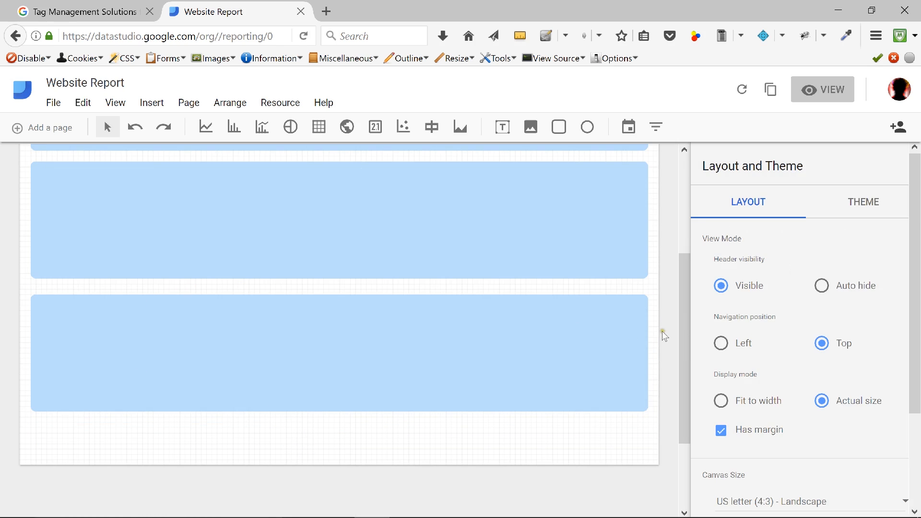
pyautogui.moveTo(681, 323); pyautogui.dragTo(684, 228)
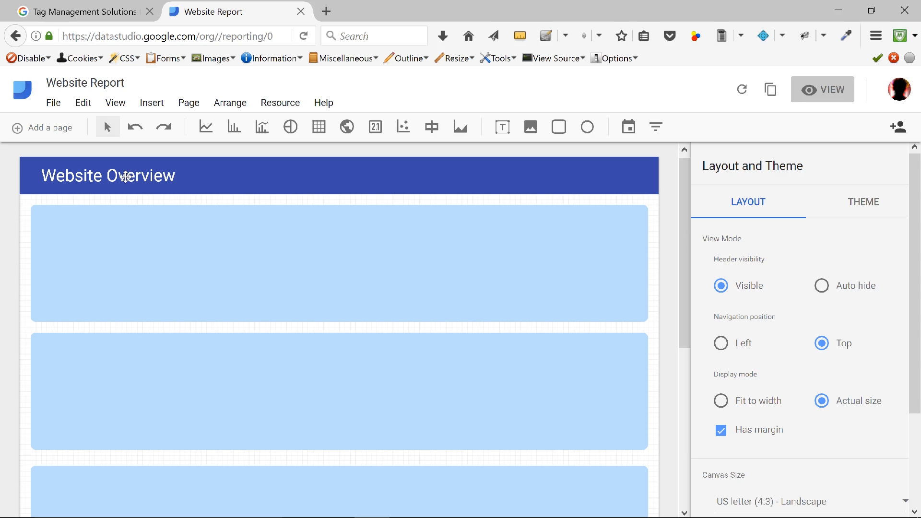
# Try to select the light blue panels as a group and move them down, and undo the move
pyautogui.moveTo(691, 254); pyautogui.dragTo(665, 254)
pyautogui.moveTo(6, 187); pyautogui.dragTo(624, 481)
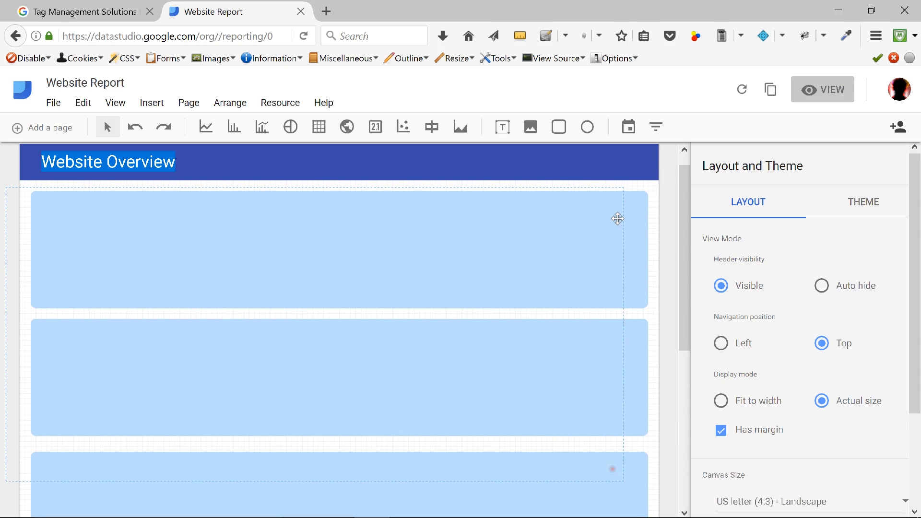
pyautogui.click(670, 208)
pyautogui.moveTo(672, 208); pyautogui.dragTo(29, 489)
pyautogui.moveTo(683, 230); pyautogui.dragTo(685, 339)
pyautogui.moveTo(241, 314); pyautogui.dragTo(241, 351)
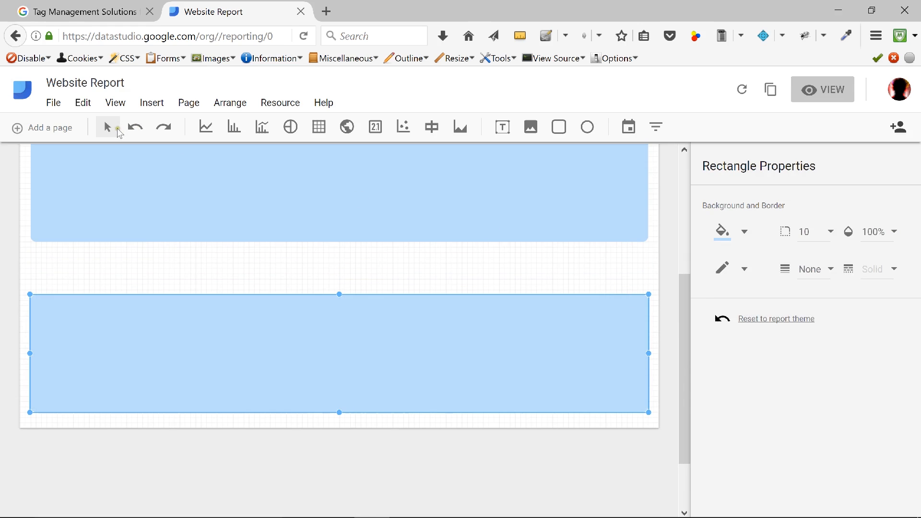
pyautogui.click(135, 127)
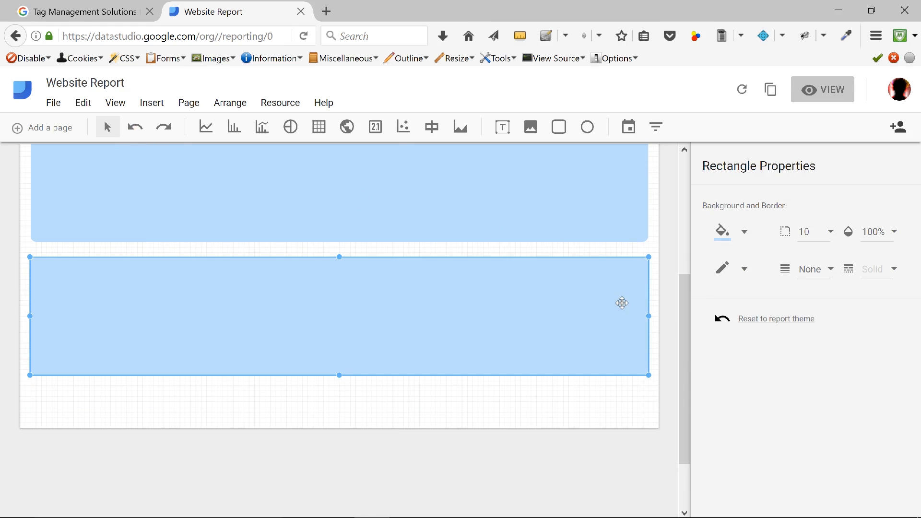
# Box-select all three light blue panels, try shifting the lowest one down the page, and undo the shift
pyautogui.click(662, 343)
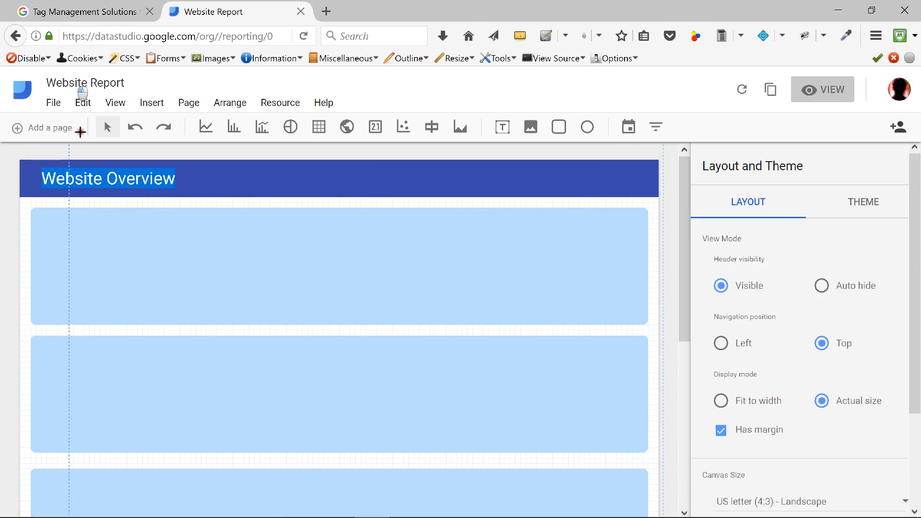
pyautogui.moveTo(80, 132); pyautogui.dragTo(23, 254)
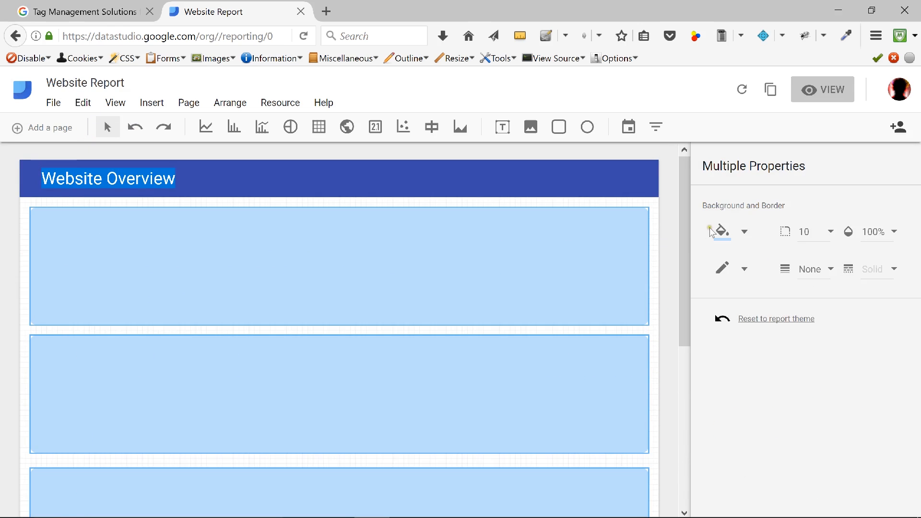
pyautogui.scroll(-3, 691, 290)
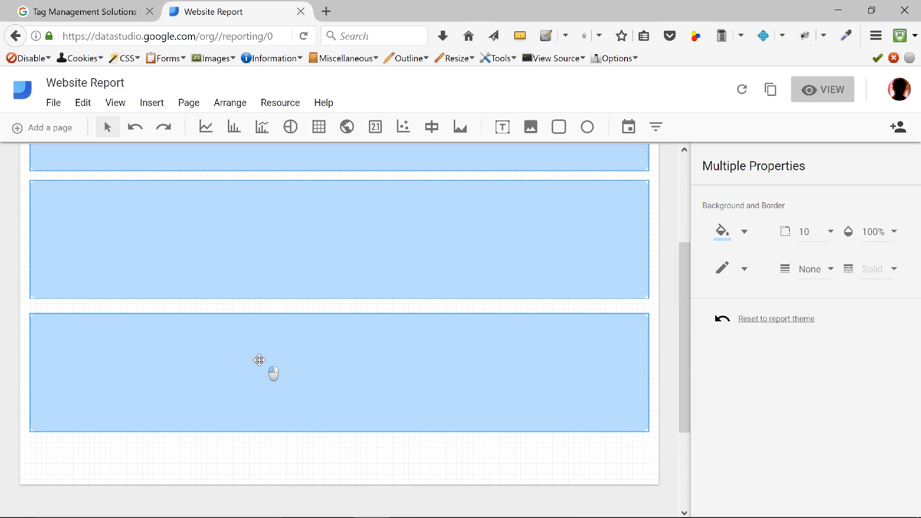
pyautogui.moveTo(260, 361); pyautogui.dragTo(261, 382)
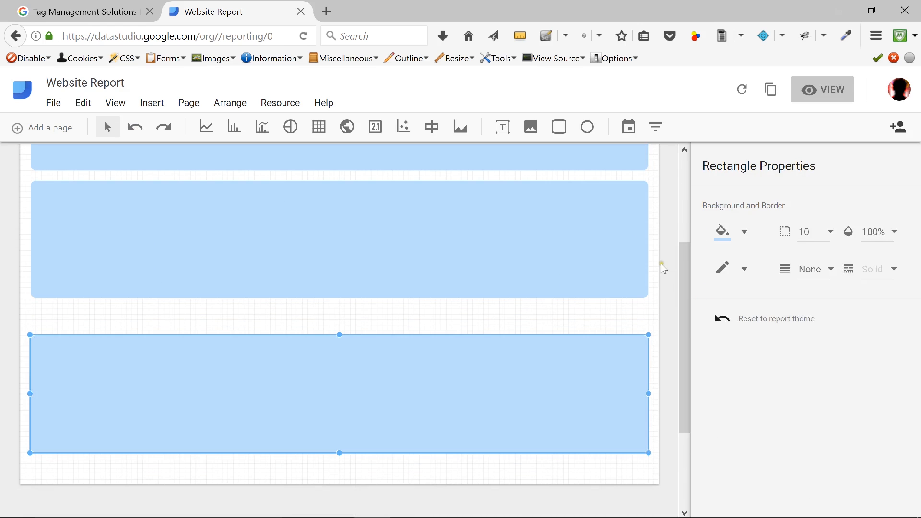
pyautogui.click(662, 265)
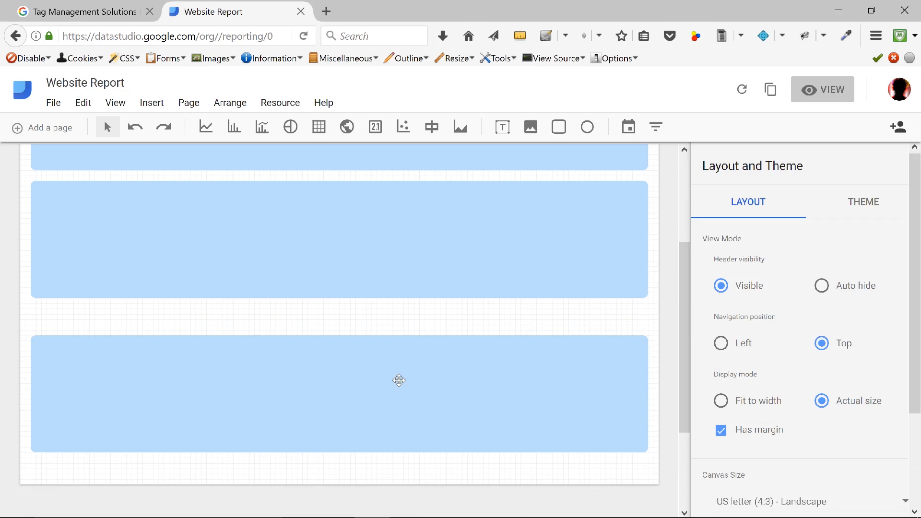
pyautogui.click(135, 127)
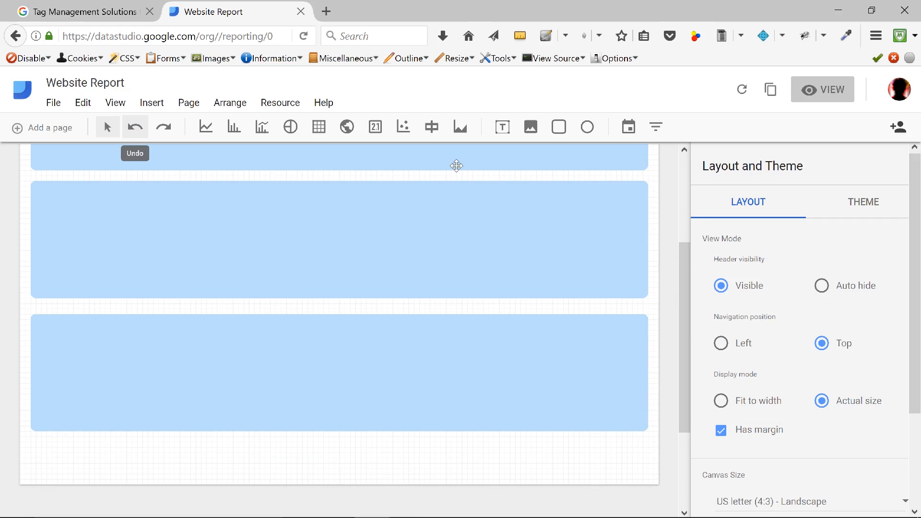
# Move the lowest light blue panel down near the page's bottom edge and place the middle panel just above it with a small gap
pyautogui.moveTo(686, 293); pyautogui.dragTo(682, 183)
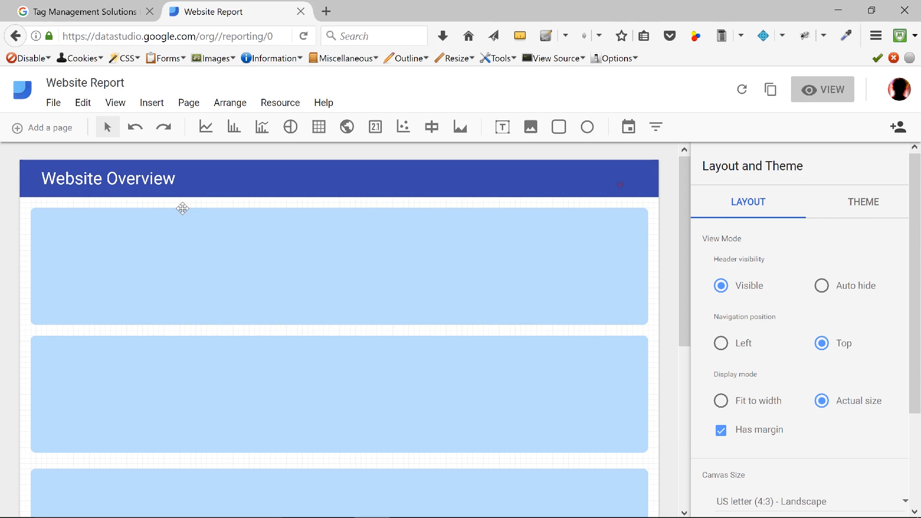
pyautogui.moveTo(11, 240); pyautogui.dragTo(653, 482)
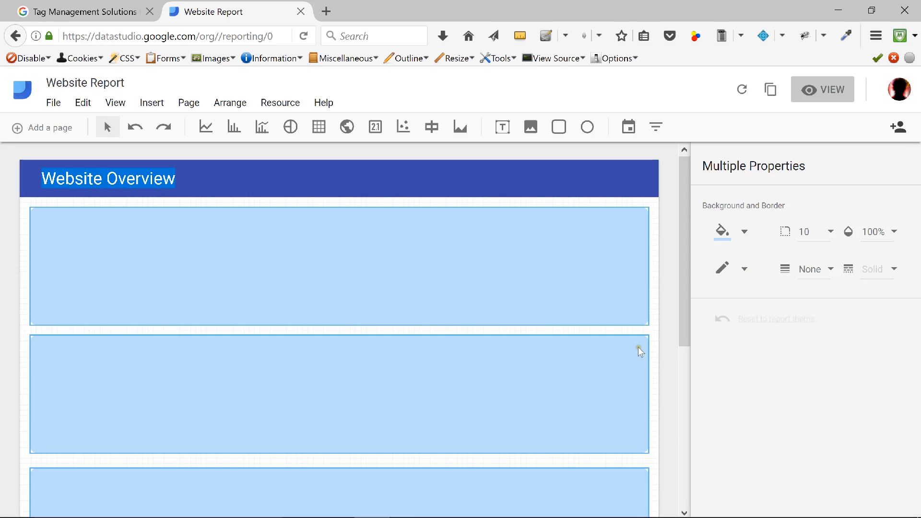
pyautogui.moveTo(682, 274); pyautogui.dragTo(684, 379)
pyautogui.moveTo(201, 332); pyautogui.dragTo(203, 376)
pyautogui.moveTo(317, 234); pyautogui.dragTo(341, 284)
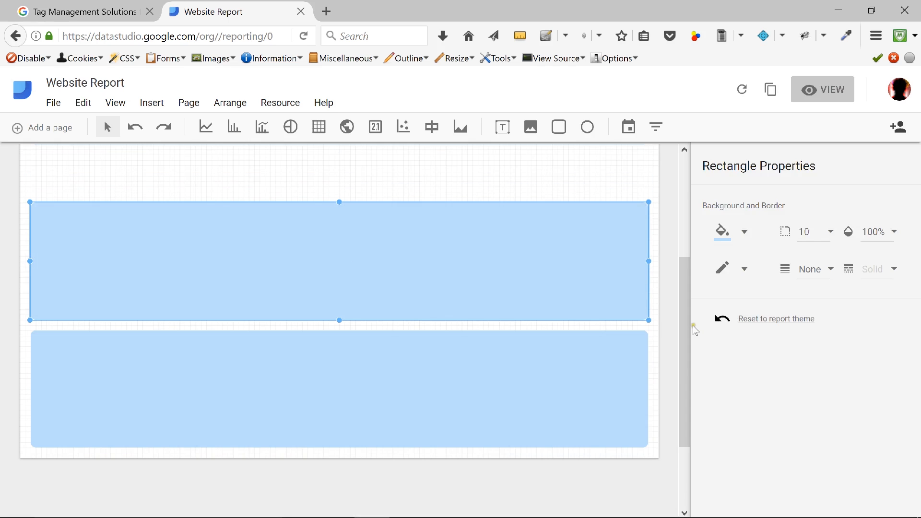
# Move the first light blue panel down toward the middle one and stretch its top edge upward to make it taller
pyautogui.scroll(3, 683, 312)
pyautogui.moveTo(226, 184); pyautogui.dragTo(224, 223)
pyautogui.moveTo(688, 278); pyautogui.dragTo(679, 220)
pyautogui.click(235, 300)
pyautogui.moveTo(339, 255); pyautogui.dragTo(339, 233)
pyautogui.moveTo(288, 301); pyautogui.dragTo(288, 292)
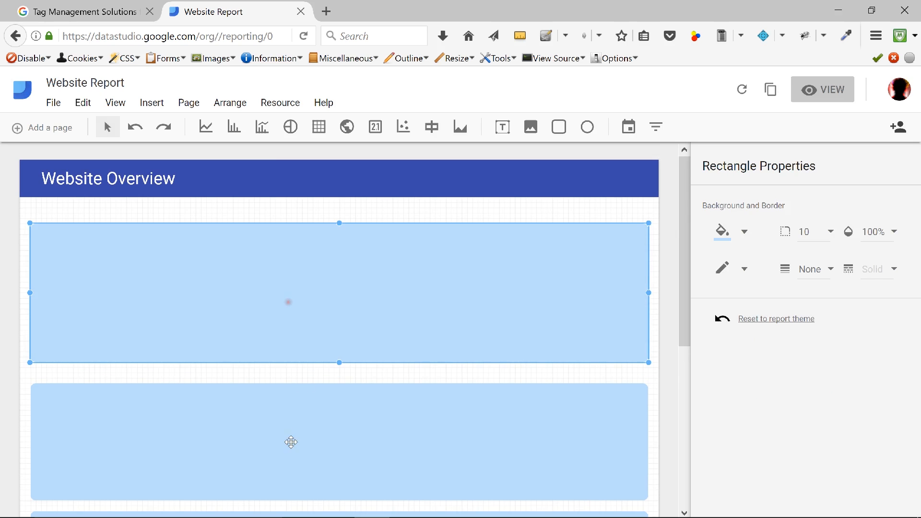
# Extend the top edges of the middle and lowest panels upward, and shift the middle panel up slightly to keep a small gap
pyautogui.click(291, 439)
pyautogui.moveTo(339, 383); pyautogui.dragTo(339, 372)
pyautogui.moveTo(687, 288); pyautogui.dragTo(682, 376)
pyautogui.click(302, 393)
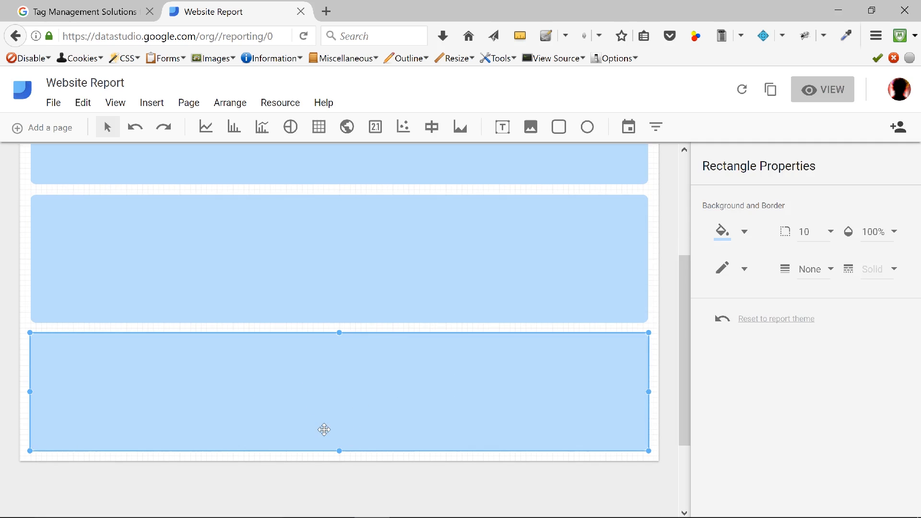
pyautogui.moveTo(341, 332); pyautogui.dragTo(342, 327)
pyautogui.click(261, 243)
pyautogui.moveTo(282, 245); pyautogui.dragTo(284, 242)
# Move the first panel up slightly so its gap to the middle panel matches the gap between the lower two
pyautogui.moveTo(680, 332); pyautogui.dragTo(679, 271)
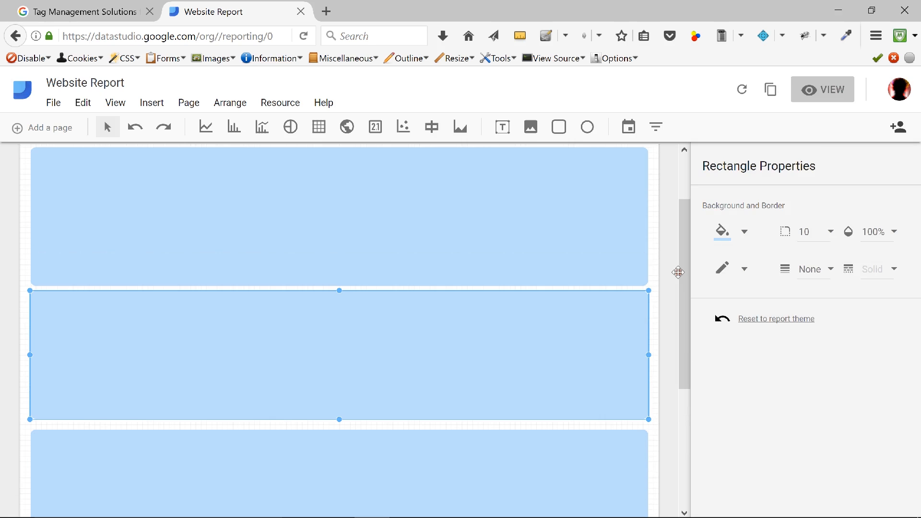
pyautogui.click(287, 233)
pyautogui.moveTo(287, 233); pyautogui.dragTo(288, 237)
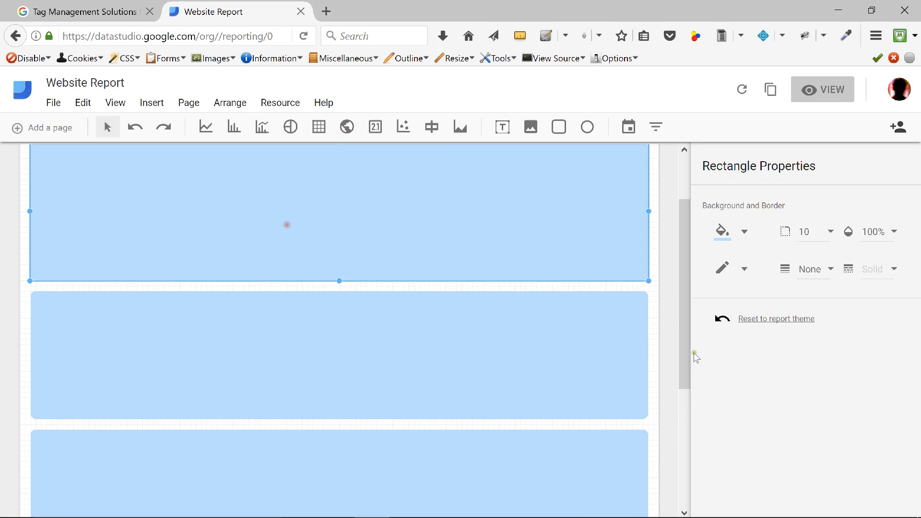
pyautogui.moveTo(686, 349); pyautogui.dragTo(685, 311)
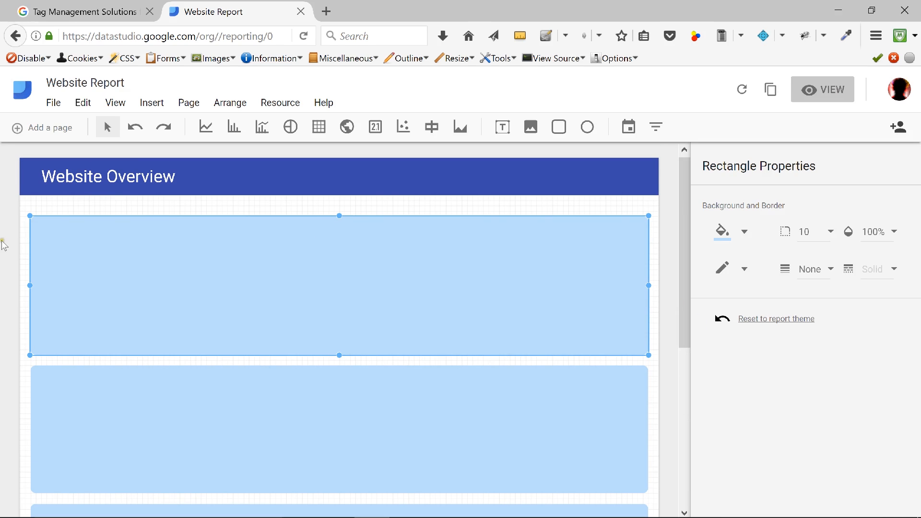
pyautogui.click(315, 208)
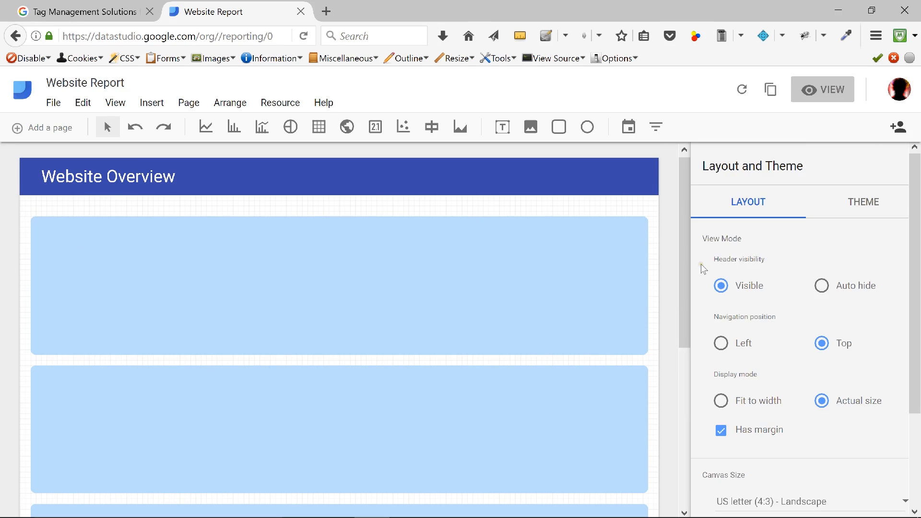
# Lower the first panel's top edge slightly to leave more space beneath the Website Overview header
pyautogui.click(259, 276)
pyautogui.moveTo(339, 221); pyautogui.dragTo(338, 221)
pyautogui.moveTo(678, 281)
pyautogui.mouseDown()
pyautogui.moveTo(686, 259)
pyautogui.moveTo(684, 335)
pyautogui.moveTo(678, 278)
pyautogui.mouseUp()
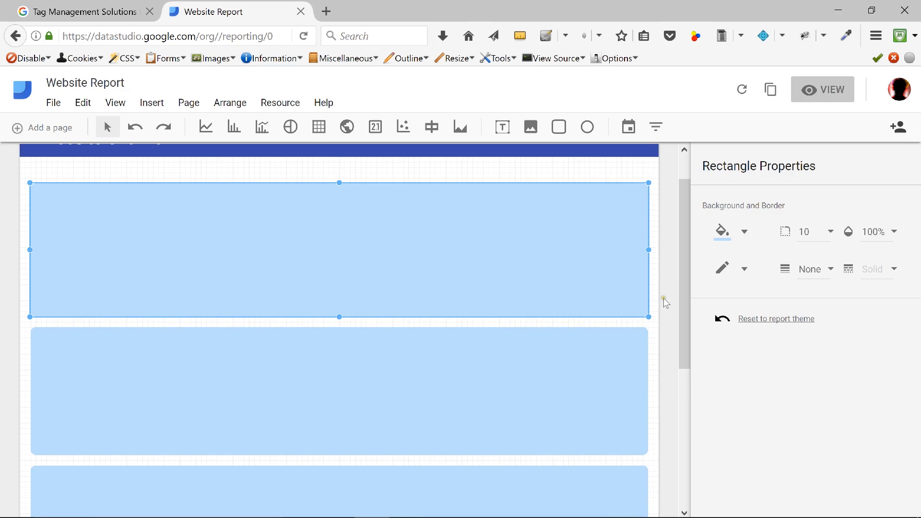
pyautogui.click(651, 324)
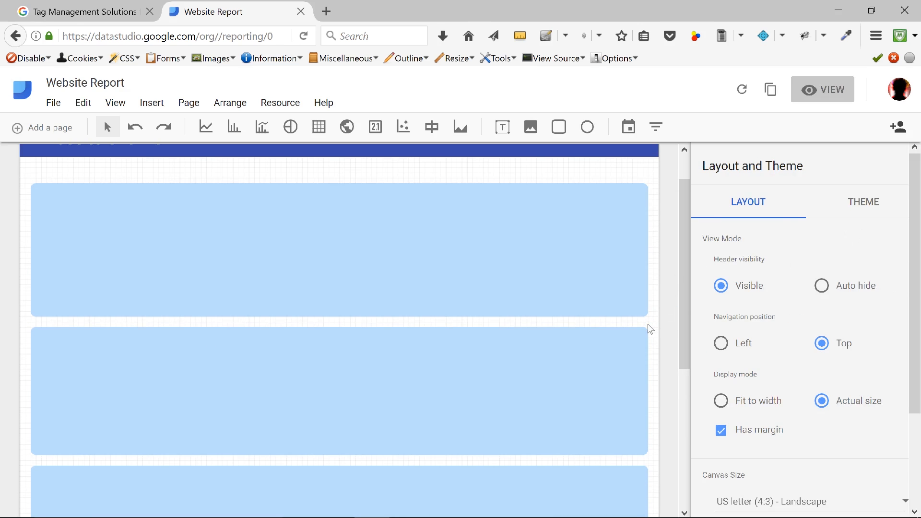
pyautogui.moveTo(682, 274); pyautogui.dragTo(683, 292)
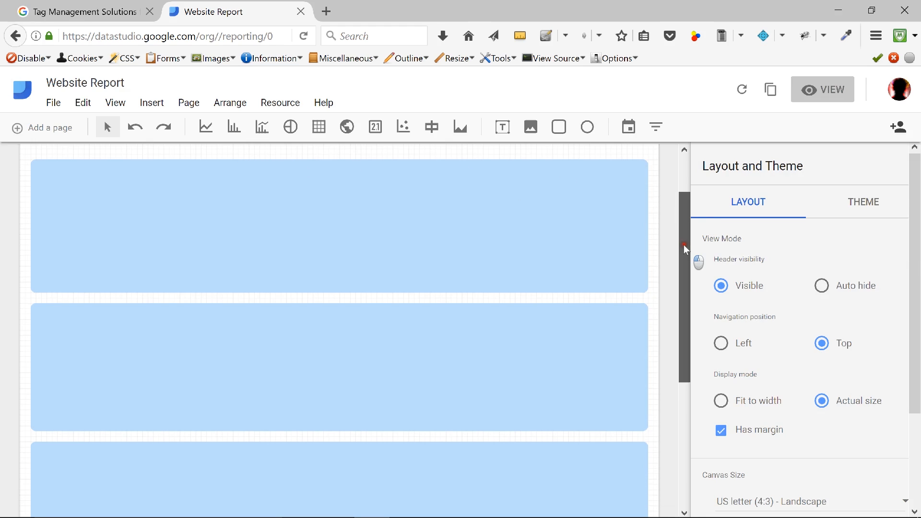
pyautogui.moveTo(684, 245); pyautogui.dragTo(685, 212)
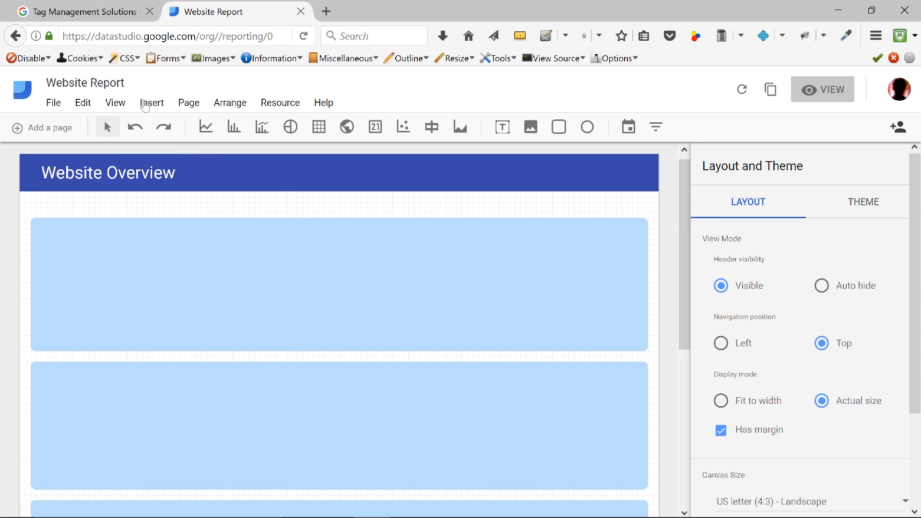
# Insert a bar chart filling most of the first light blue panel, leaving empty space at the panel's left end
pyautogui.click(146, 105)
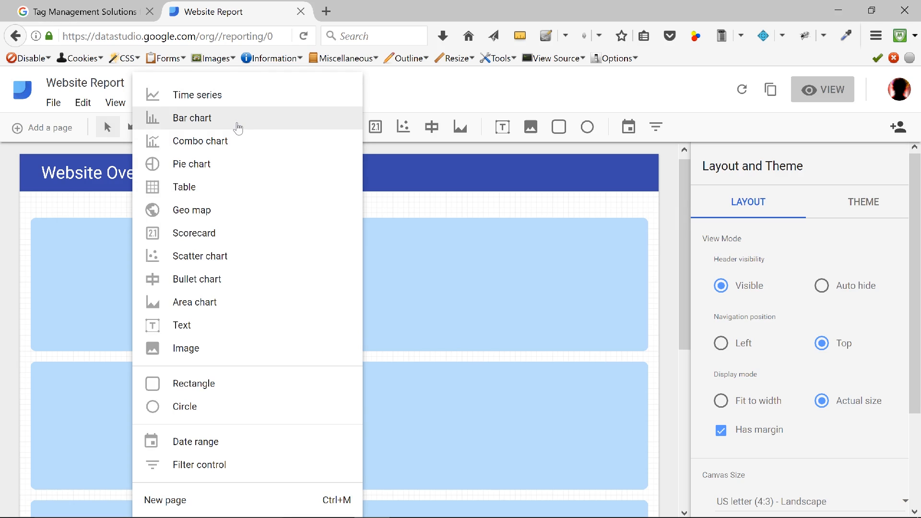
pyautogui.click(222, 122)
pyautogui.click(236, 99)
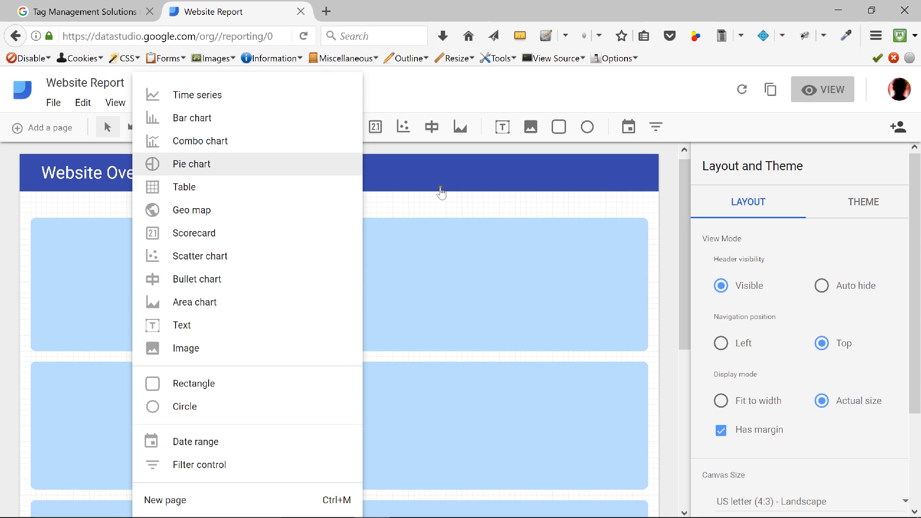
pyautogui.click(187, 119)
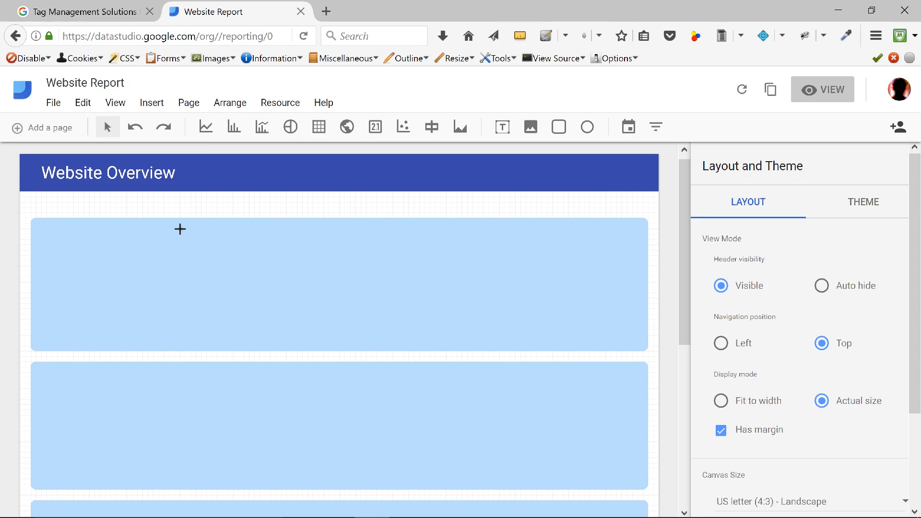
pyautogui.moveTo(174, 224); pyautogui.dragTo(632, 345)
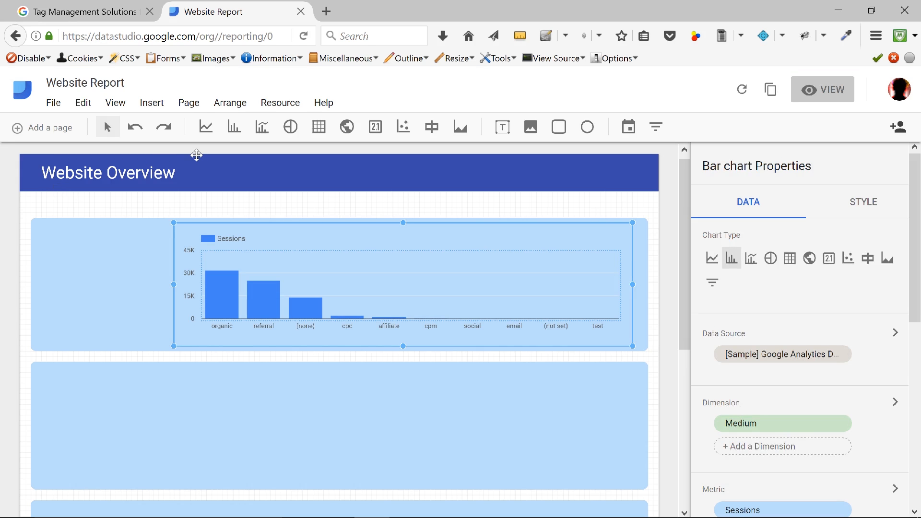
# Shift the bar chart leftward within the first panel and widen it to nearly reach the panel's right edge
pyautogui.click(296, 295)
pyautogui.moveTo(296, 294); pyautogui.dragTo(281, 294)
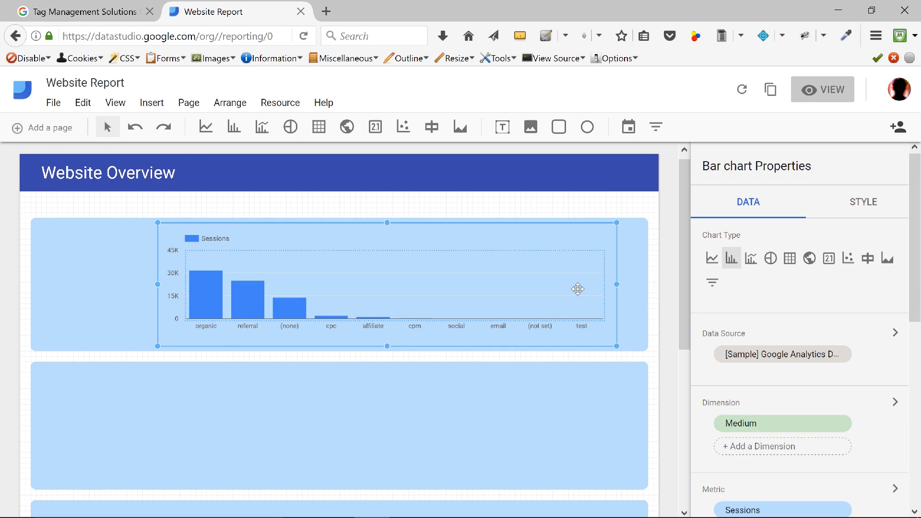
pyautogui.moveTo(619, 284); pyautogui.dragTo(632, 285)
pyautogui.moveTo(418, 294); pyautogui.dragTo(414, 294)
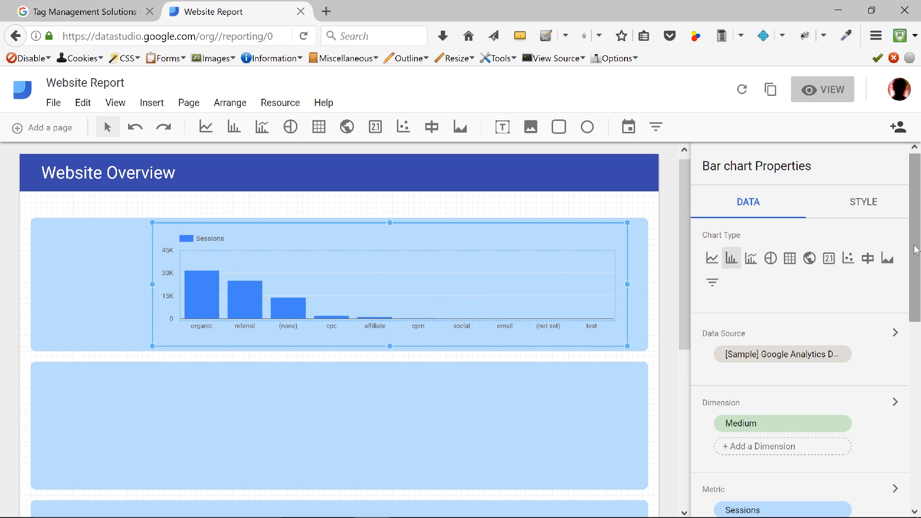
# Review the first panel's rectangle properties and the bar chart's style and data settings
pyautogui.moveTo(913, 244)
pyautogui.mouseDown()
pyautogui.moveTo(913, 259)
pyautogui.moveTo(914, 238)
pyautogui.mouseUp()
pyautogui.click(97, 243)
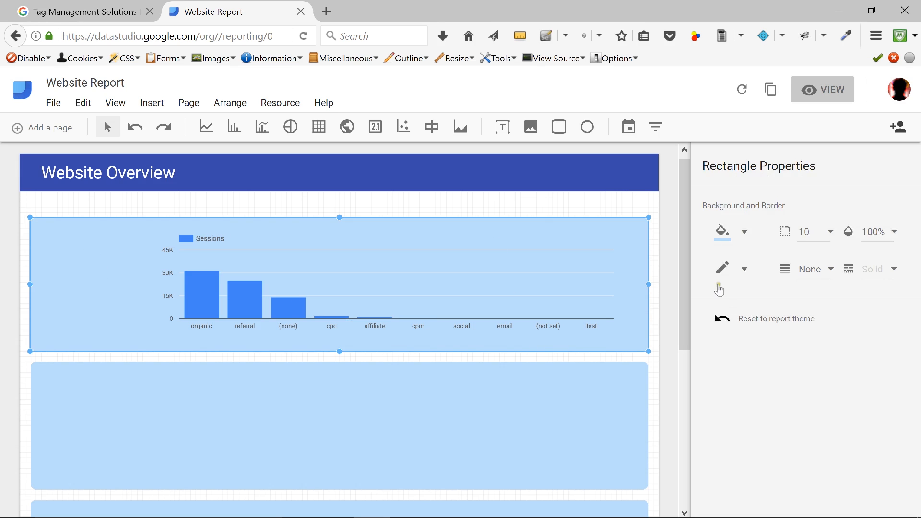
pyautogui.click(233, 279)
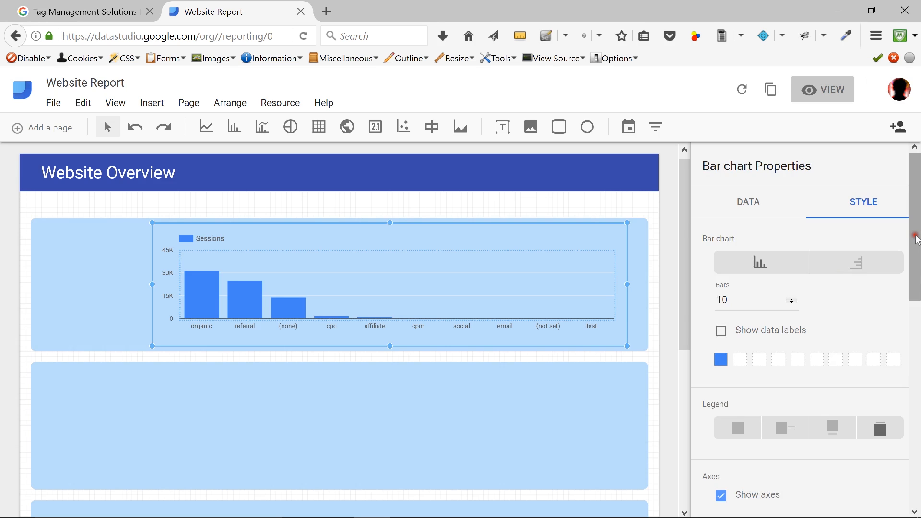
pyautogui.moveTo(916, 238)
pyautogui.mouseDown()
pyautogui.moveTo(916, 246)
pyautogui.moveTo(916, 238)
pyautogui.mouseUp()
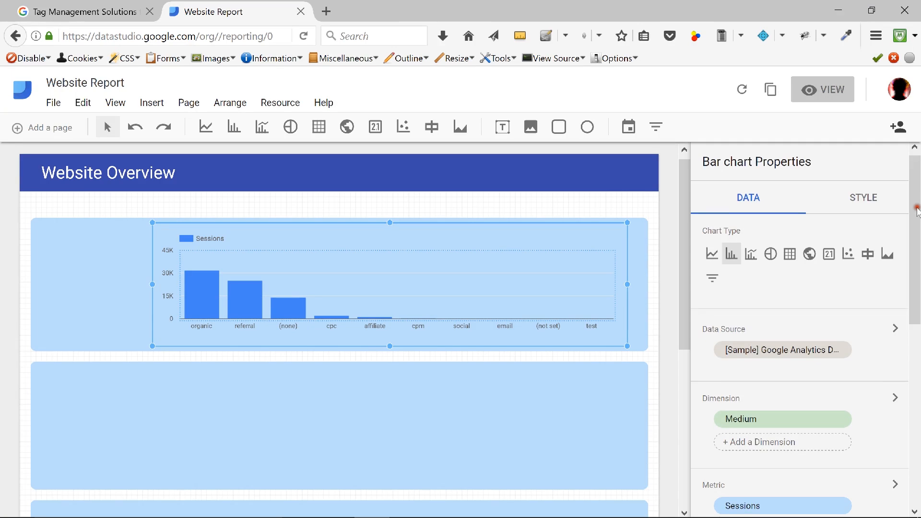
pyautogui.moveTo(913, 207); pyautogui.dragTo(912, 297)
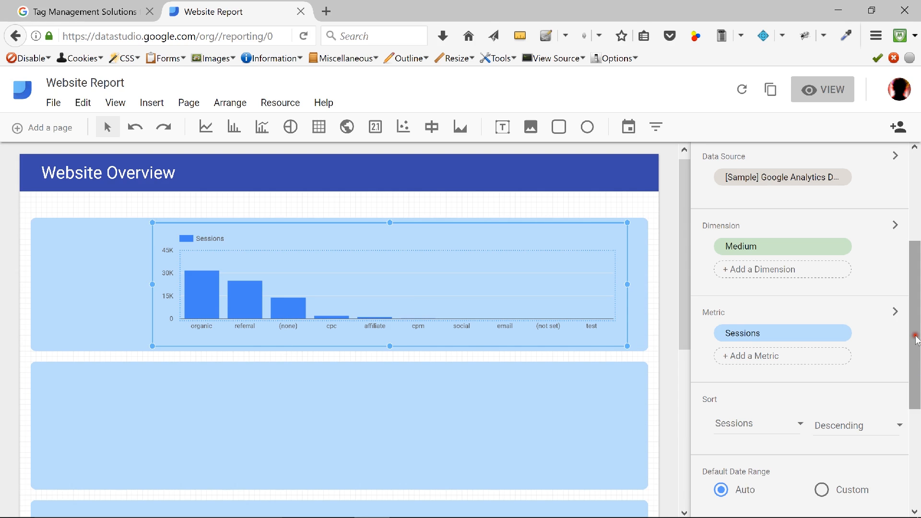
# Replace the bar chart's Medium dimension with Month of Year, searching the available dimensions for "month of"
pyautogui.moveTo(916, 340); pyautogui.dragTo(915, 319)
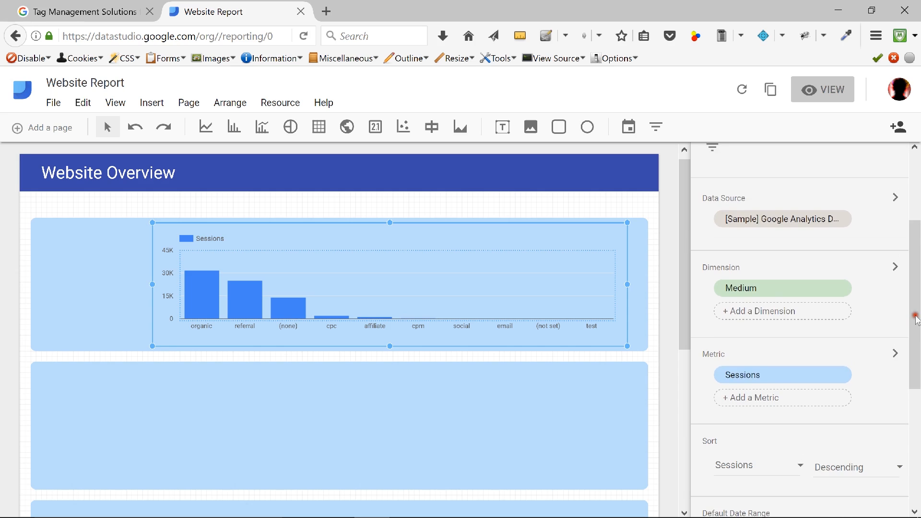
pyautogui.click(738, 291)
pyautogui.scroll(-3, 751, 288)
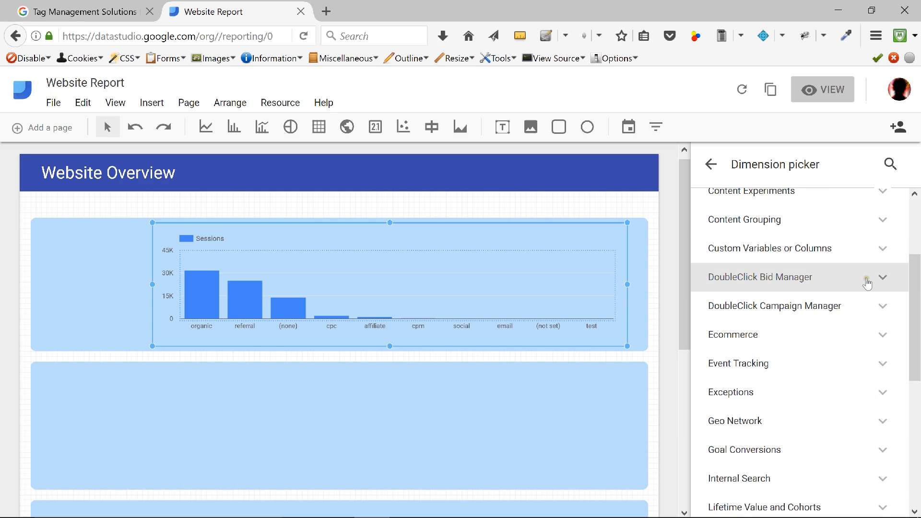
pyautogui.moveTo(918, 304); pyautogui.dragTo(914, 261)
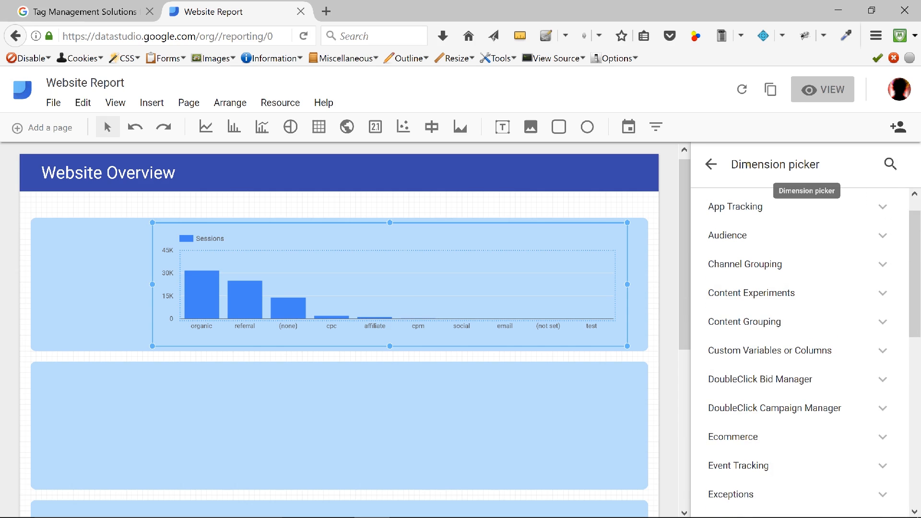
pyautogui.click(889, 165)
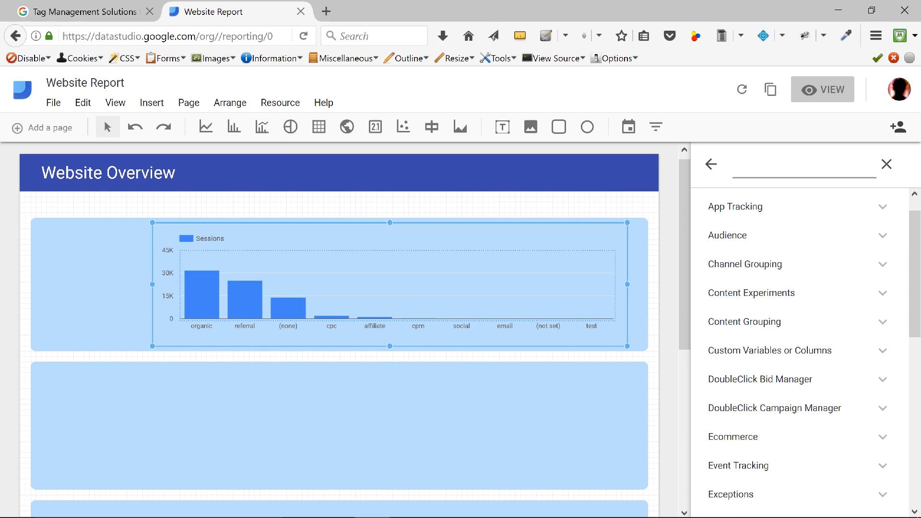
pyautogui.write('month of')
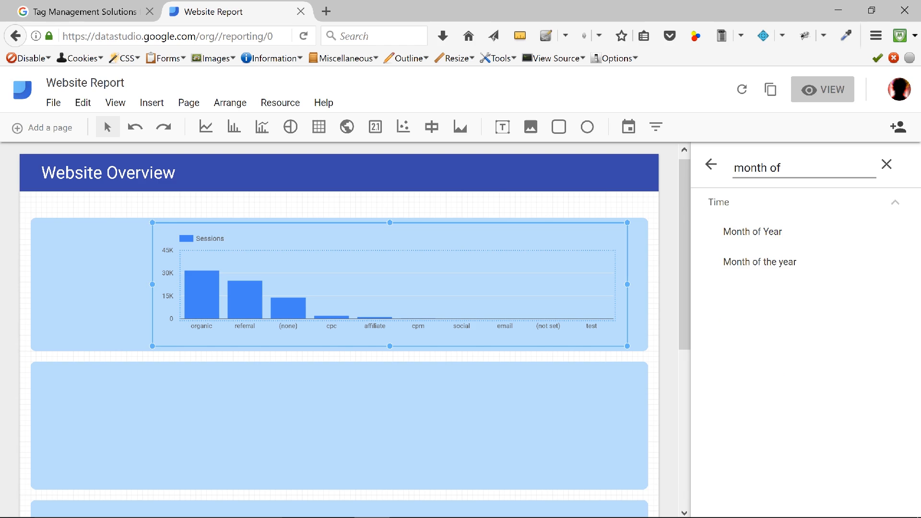
pyautogui.click(723, 233)
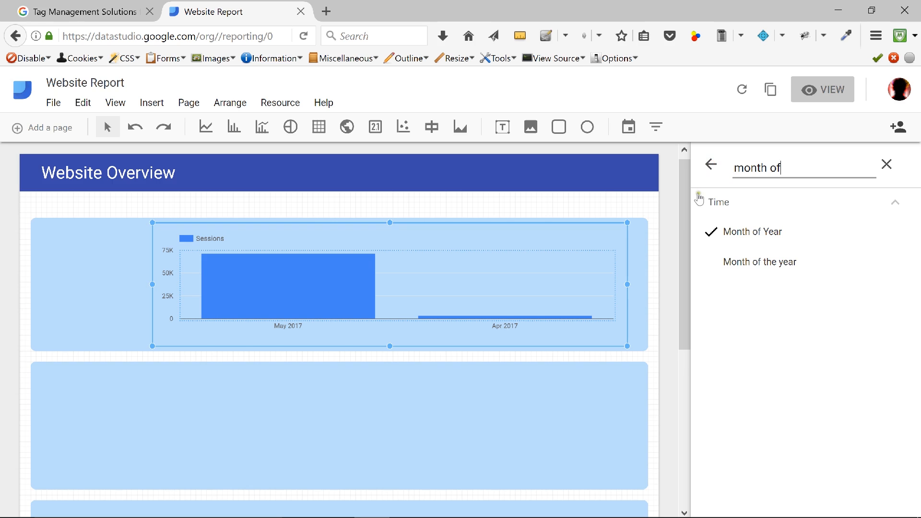
pyautogui.click(709, 168)
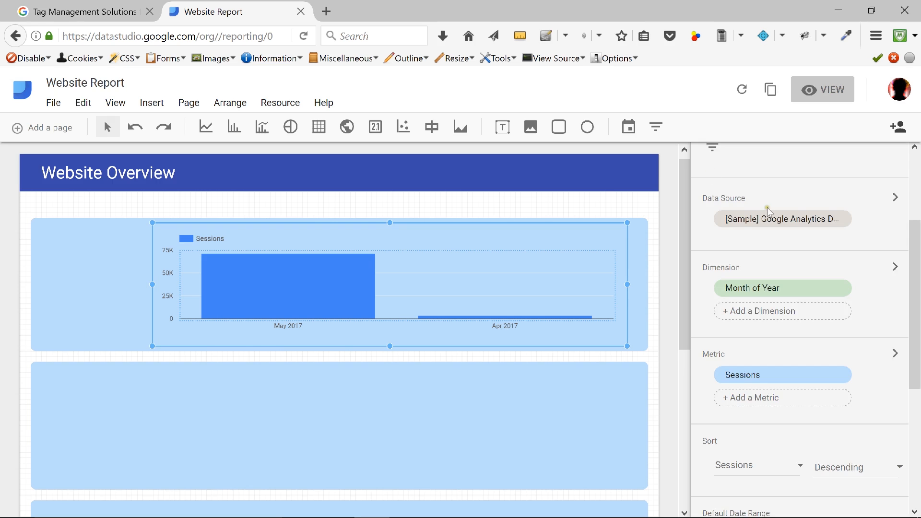
# Give the bar chart a custom default date range of Aug 01, 2016 - Apr 30, 2017 and widen the chart slightly within its panel
pyautogui.moveTo(915, 272); pyautogui.dragTo(765, 374)
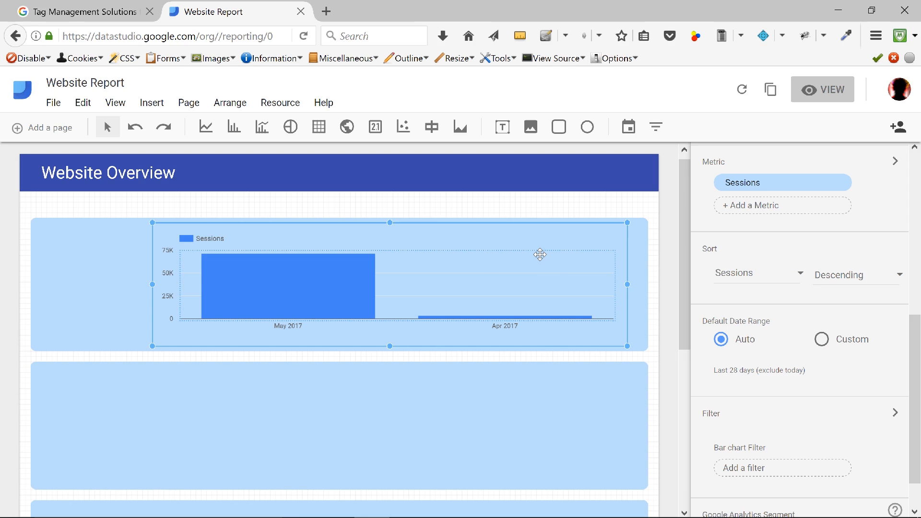
pyautogui.click(823, 344)
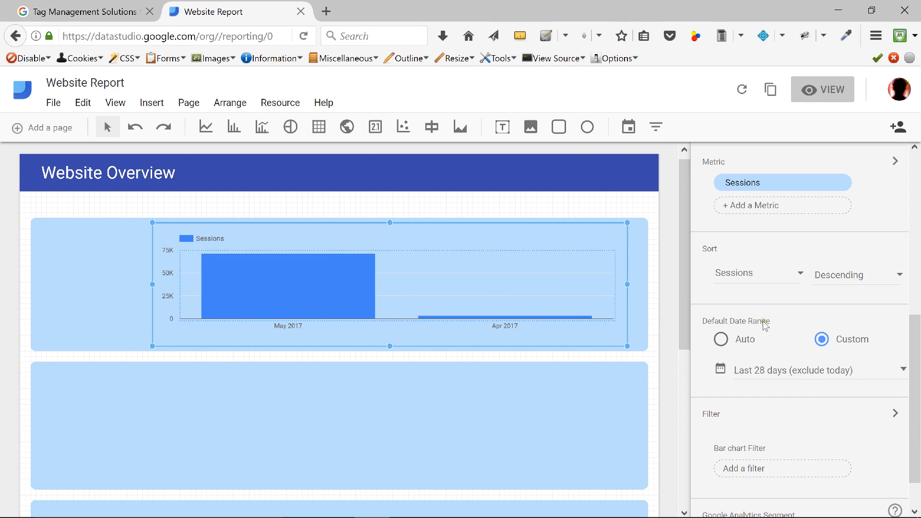
pyautogui.click(851, 372)
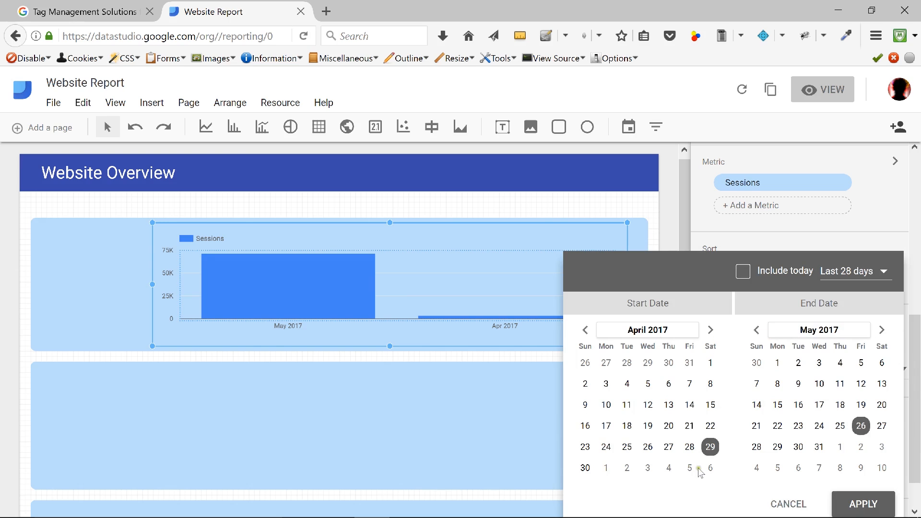
pyautogui.click(586, 468)
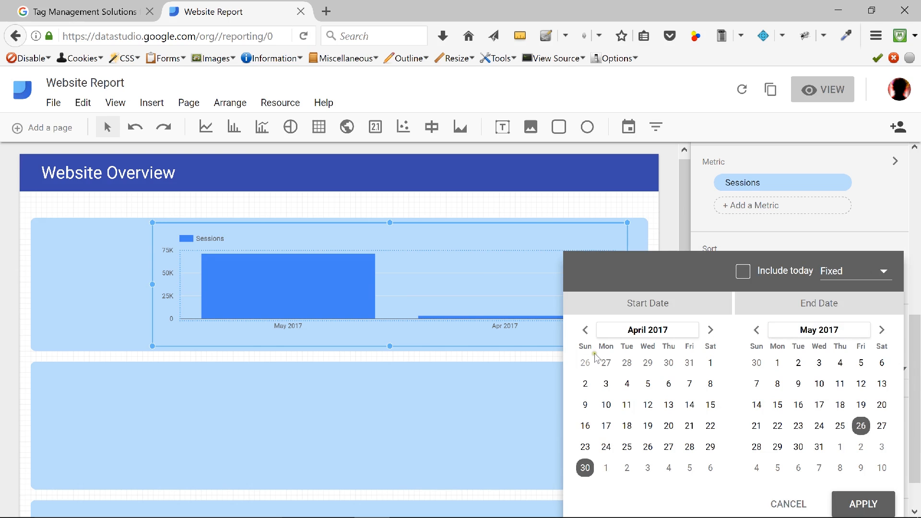
pyautogui.click(585, 329)
pyautogui.click(586, 331)
pyautogui.click(586, 331)
pyautogui.click(585, 331)
pyautogui.click(585, 331)
pyautogui.click(586, 330)
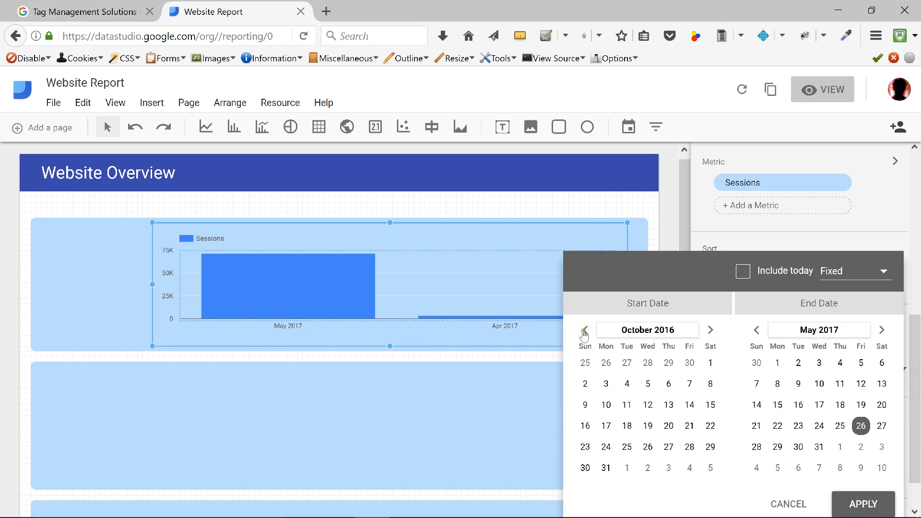
pyautogui.click(585, 331)
pyautogui.click(585, 330)
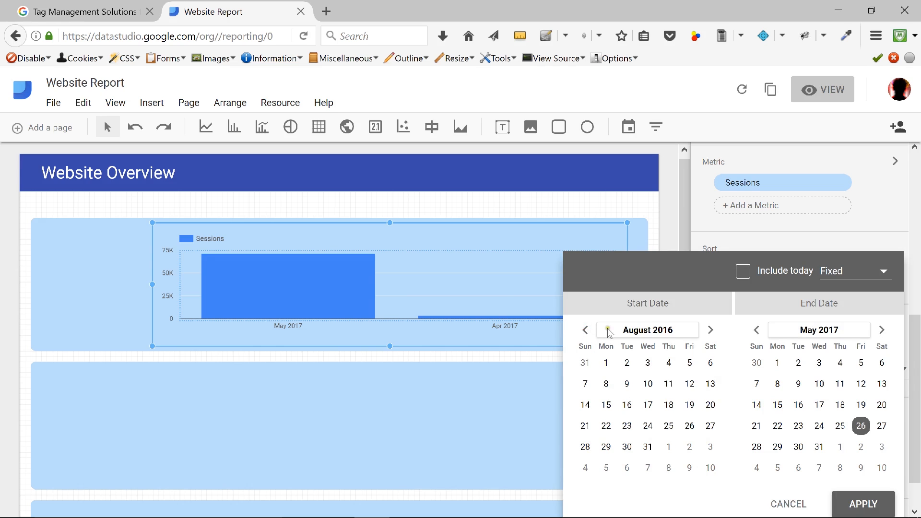
pyautogui.click(604, 365)
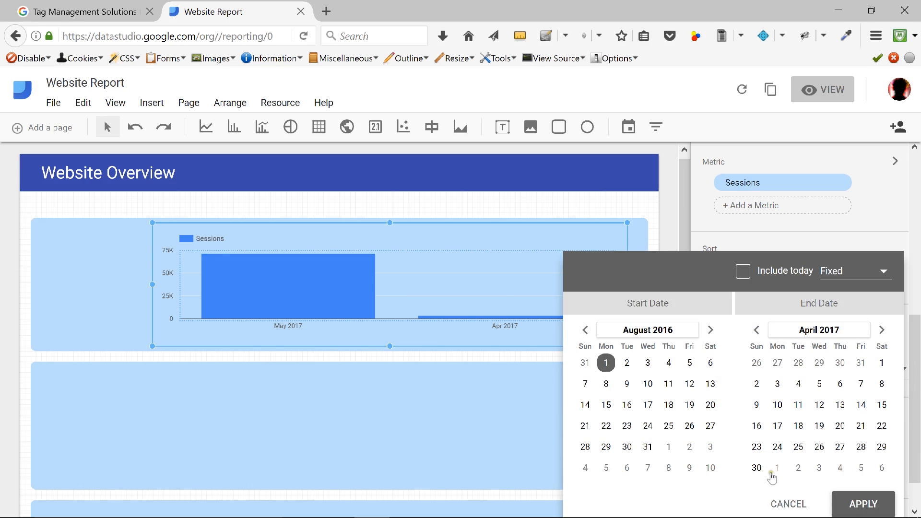
pyautogui.click(758, 469)
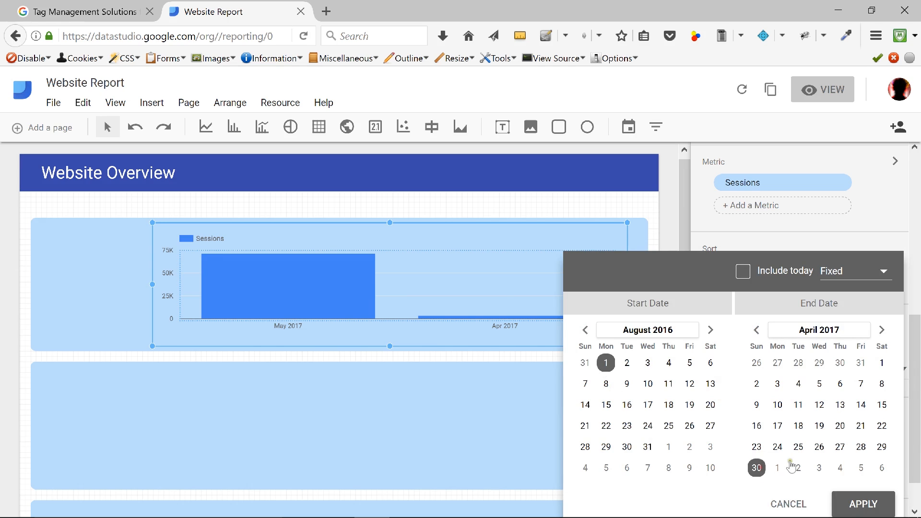
pyautogui.click(861, 505)
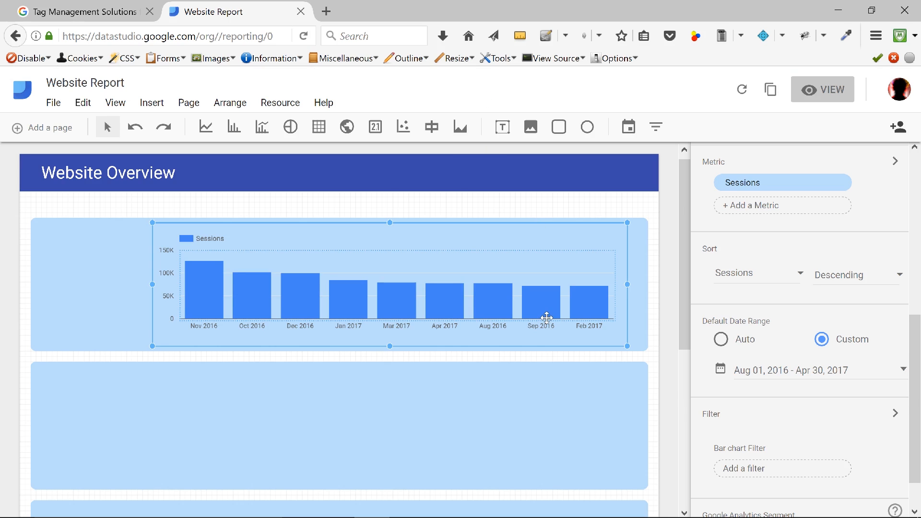
pyautogui.moveTo(628, 286); pyautogui.dragTo(638, 287)
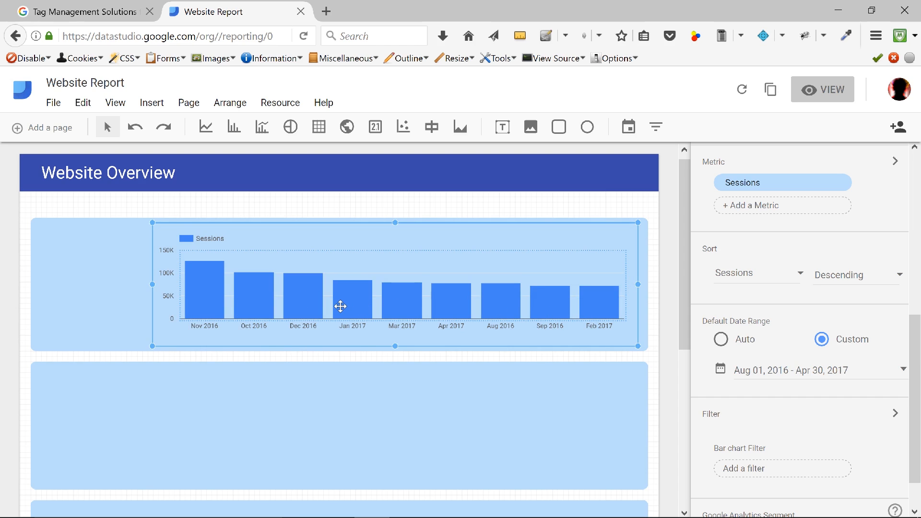
# Replace the bar chart's Sessions metric with Pageviews from Page Tracking, searching the available metrics for "Pageview"
pyautogui.moveTo(913, 379); pyautogui.dragTo(912, 280)
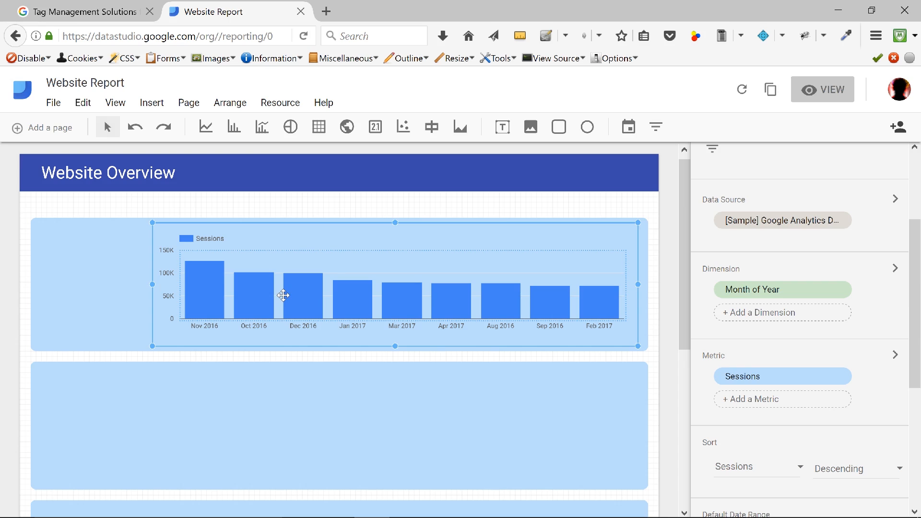
pyautogui.click(755, 398)
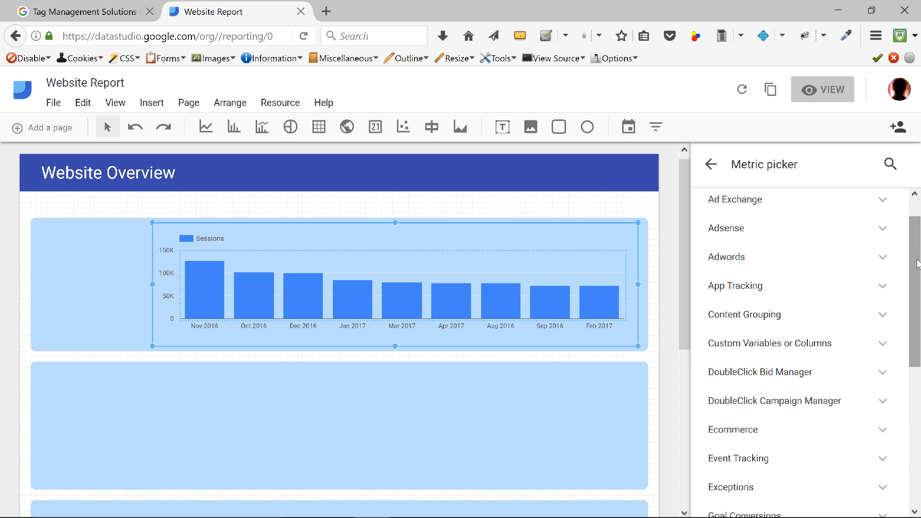
pyautogui.click(711, 164)
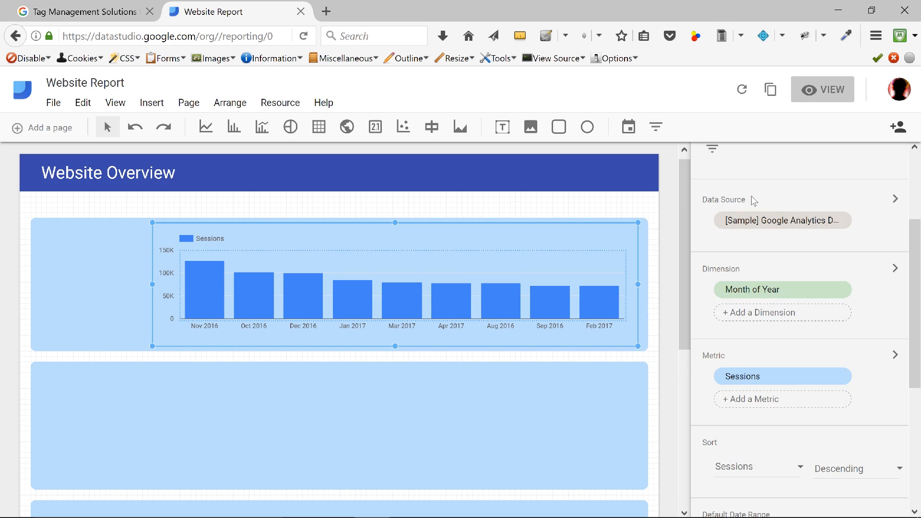
pyautogui.click(746, 379)
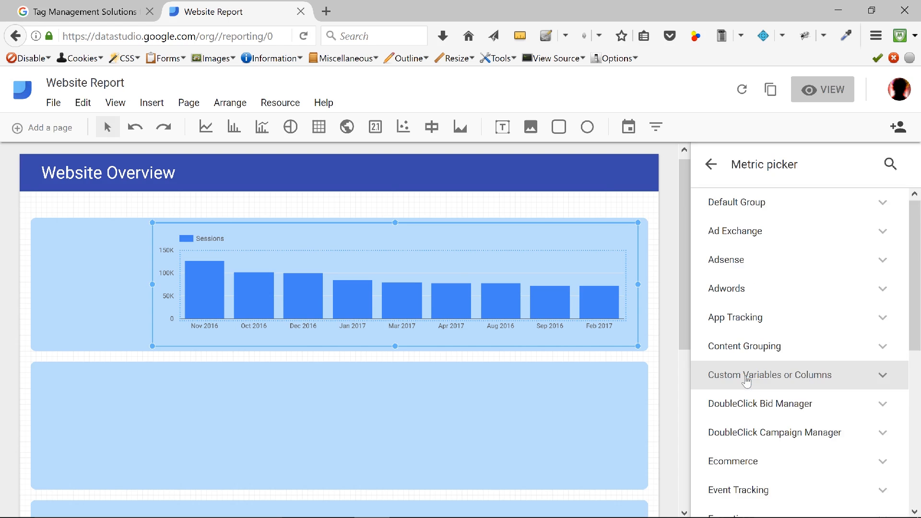
pyautogui.scroll(-1, 746, 376)
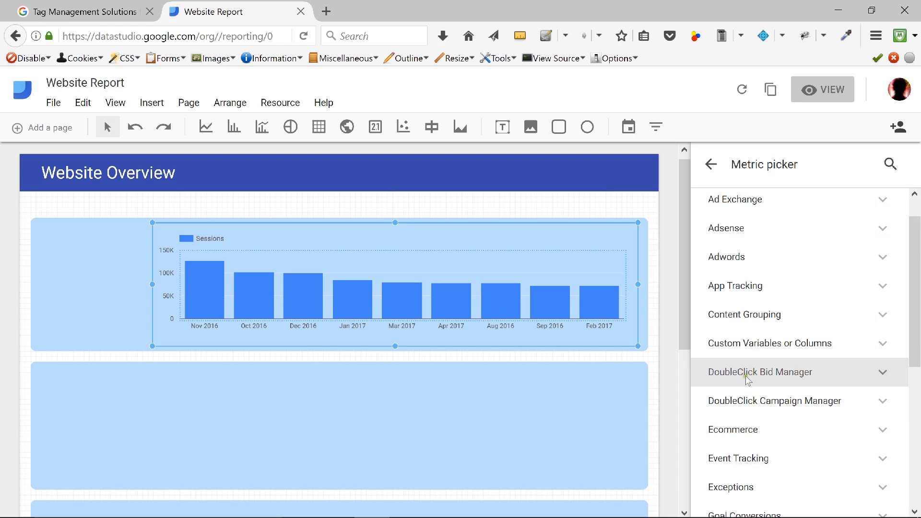
pyautogui.click(888, 166)
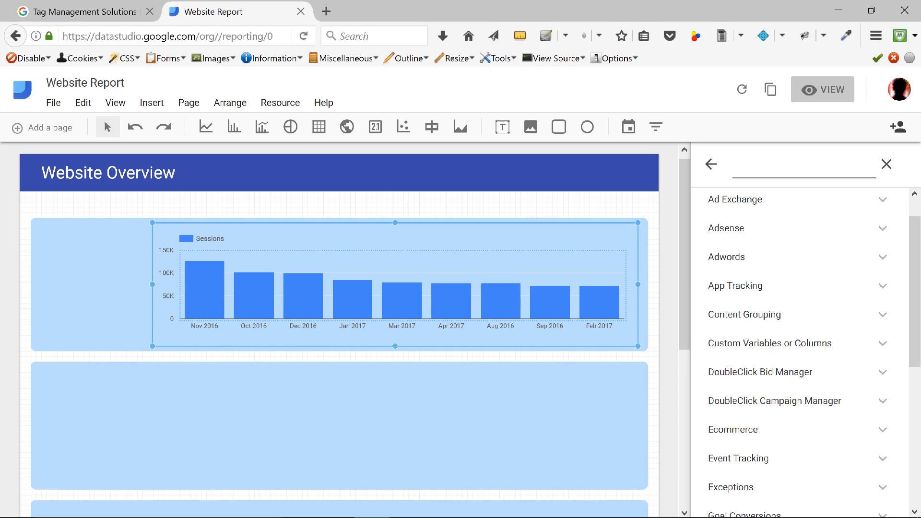
pyautogui.write('PGEVI')
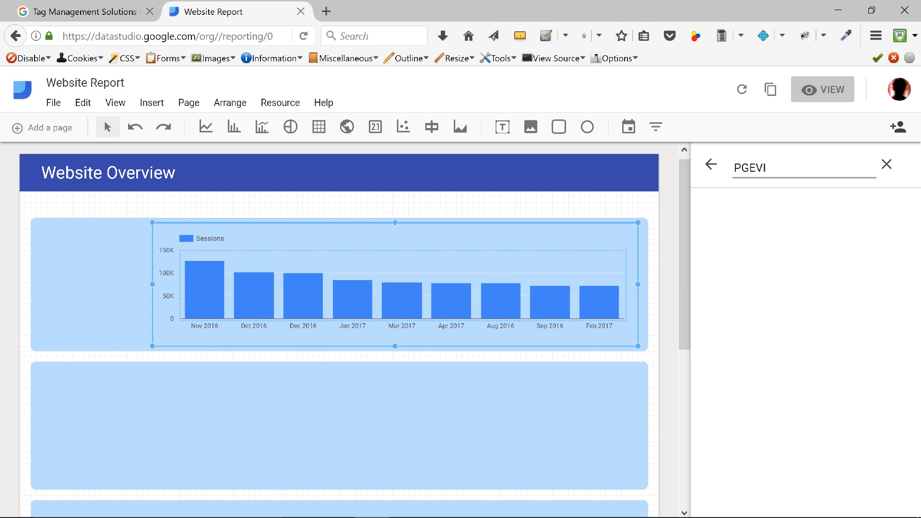
pyautogui.press('BackSpace')
pyautogui.press('BackSpace')
pyautogui.press('BackSpace')
pyautogui.press('BackSpace')
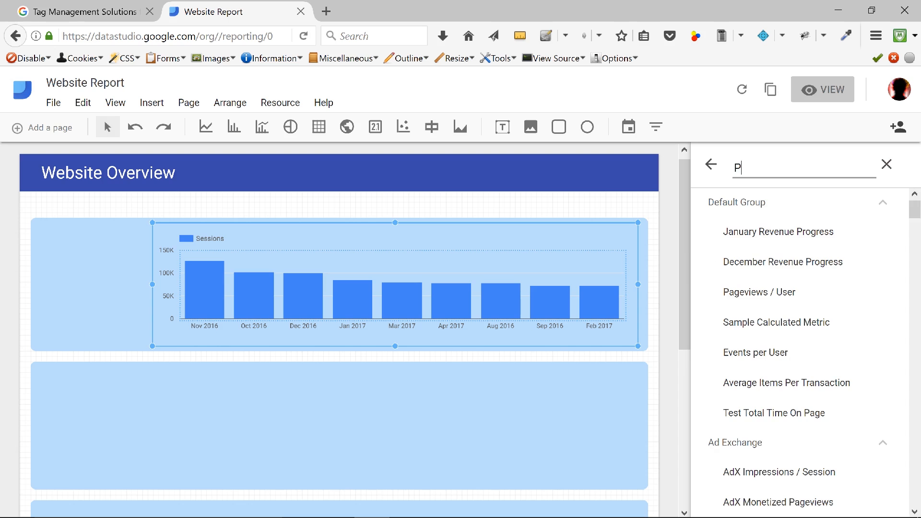
pyautogui.write('age')
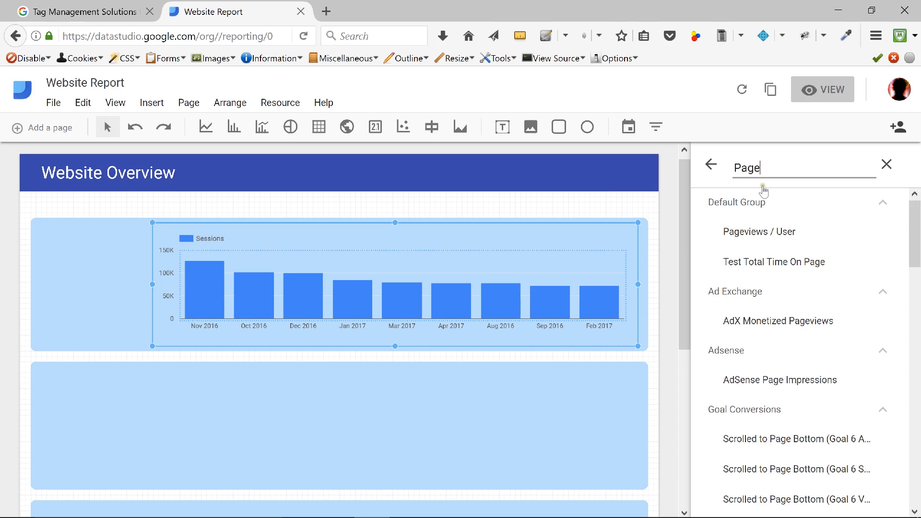
pyautogui.write('view')
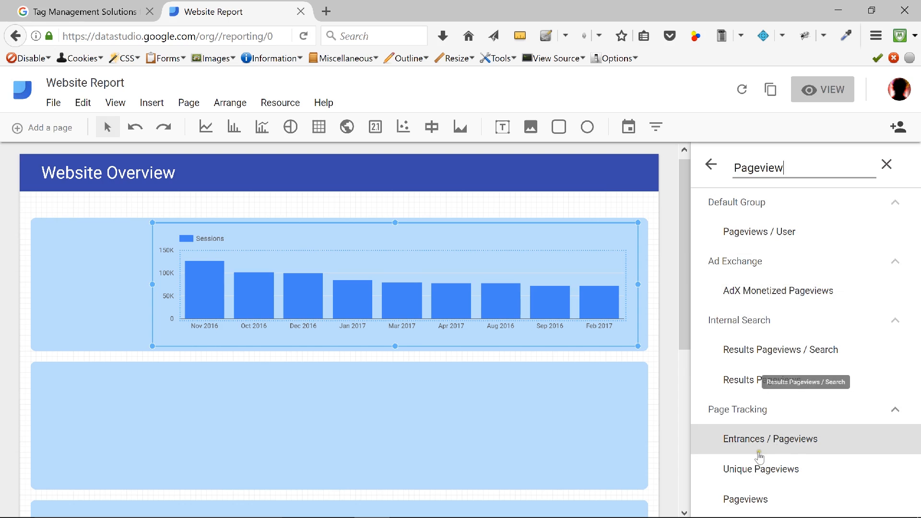
pyautogui.click(759, 500)
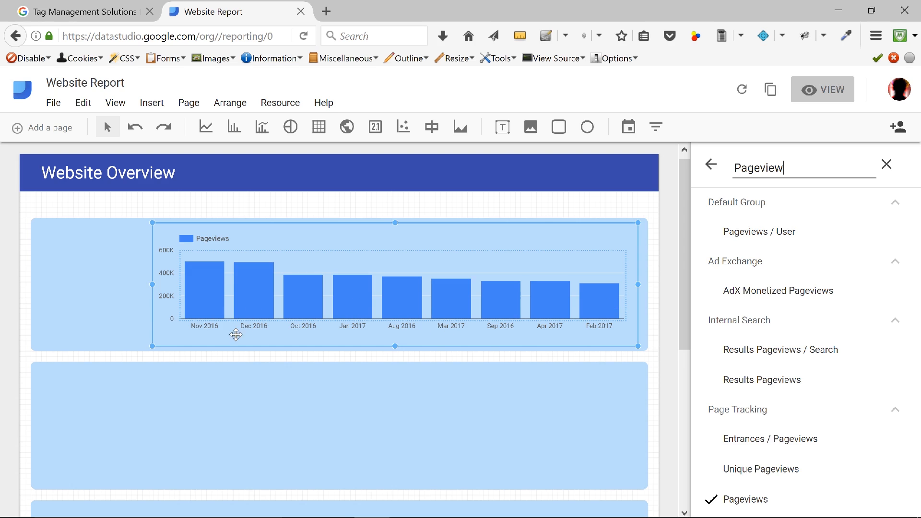
pyautogui.click(341, 294)
pyautogui.click(713, 169)
pyautogui.click(712, 168)
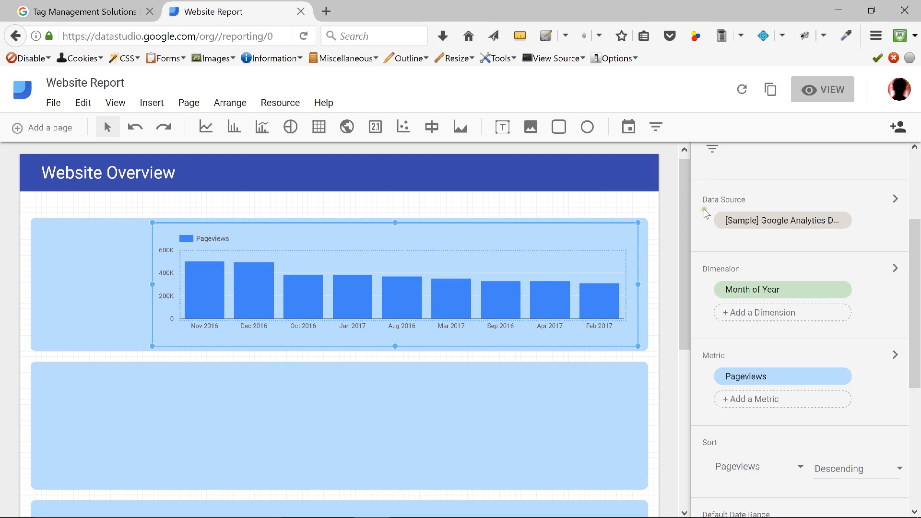
# Sort the bar chart by Month of Year in ascending order
pyautogui.moveTo(917, 281); pyautogui.dragTo(919, 384)
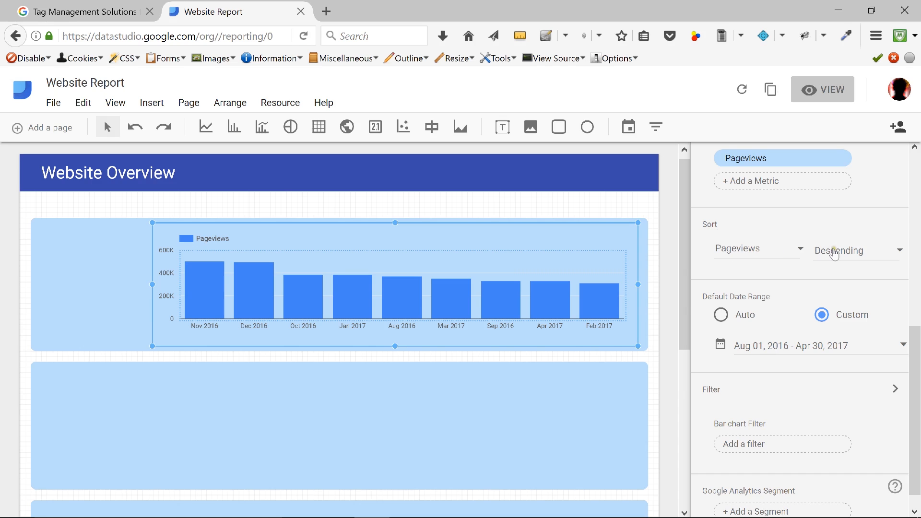
pyautogui.click(743, 250)
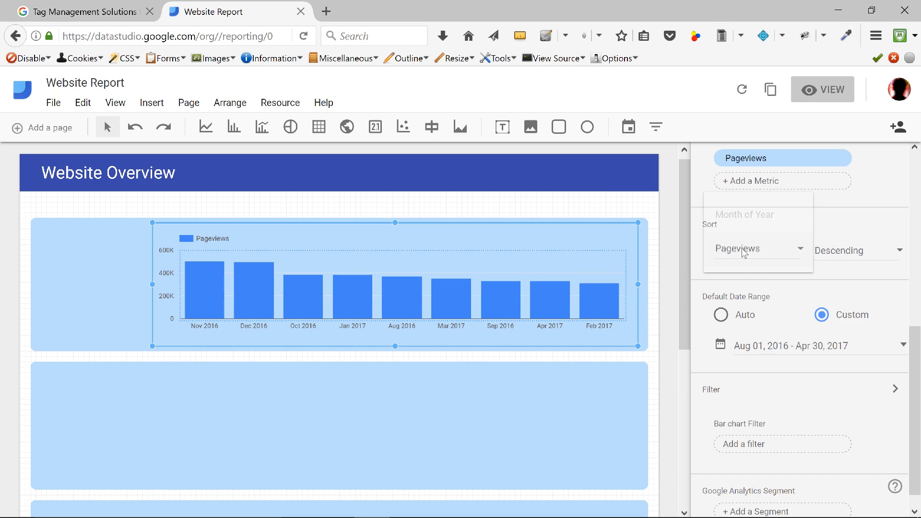
pyautogui.click(753, 214)
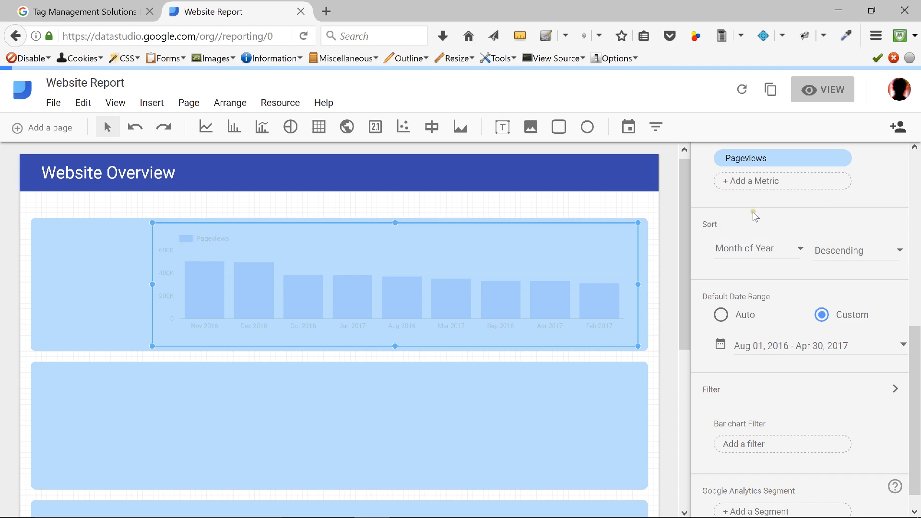
pyautogui.click(847, 255)
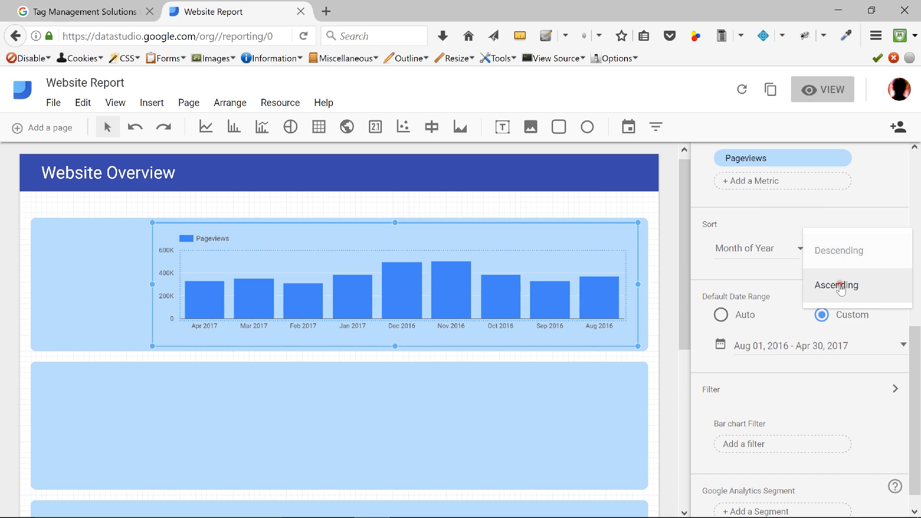
pyautogui.click(839, 286)
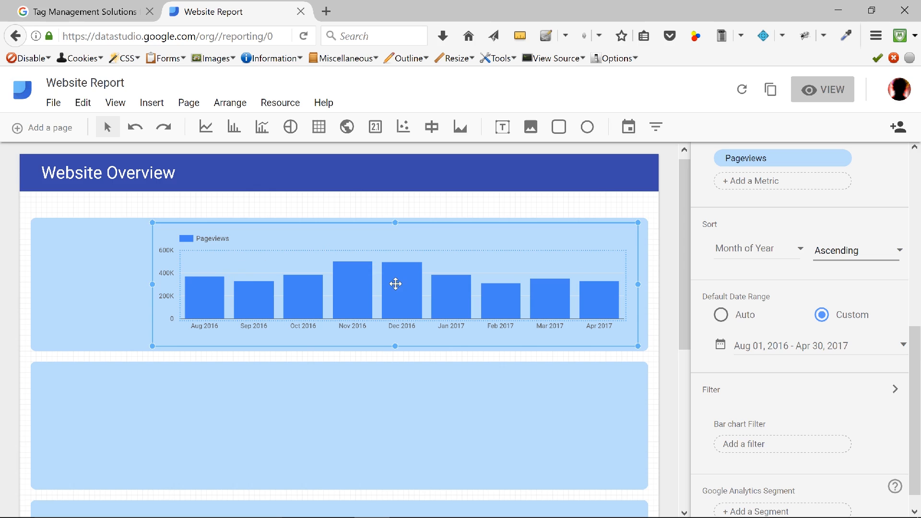
# Convert the monthly pageviews bar chart to a time series chart and review its data settings
pyautogui.moveTo(917, 344); pyautogui.dragTo(918, 173)
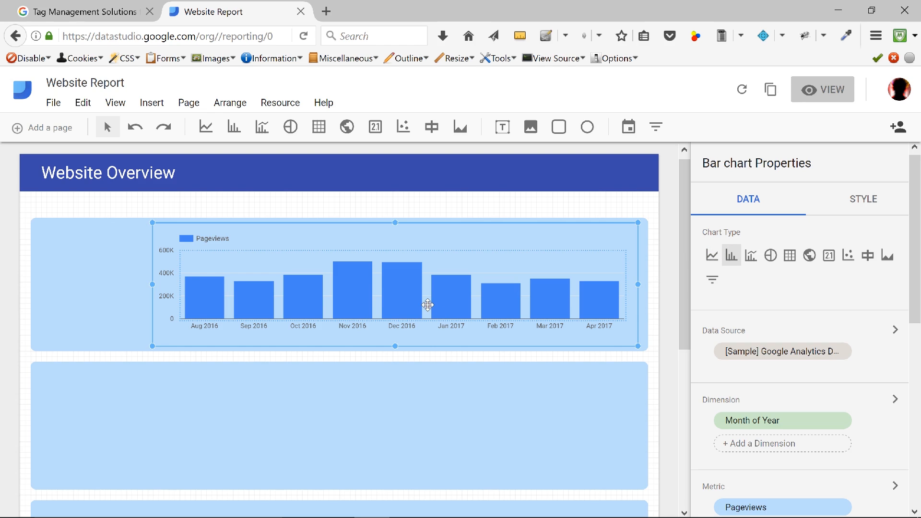
pyautogui.click(704, 257)
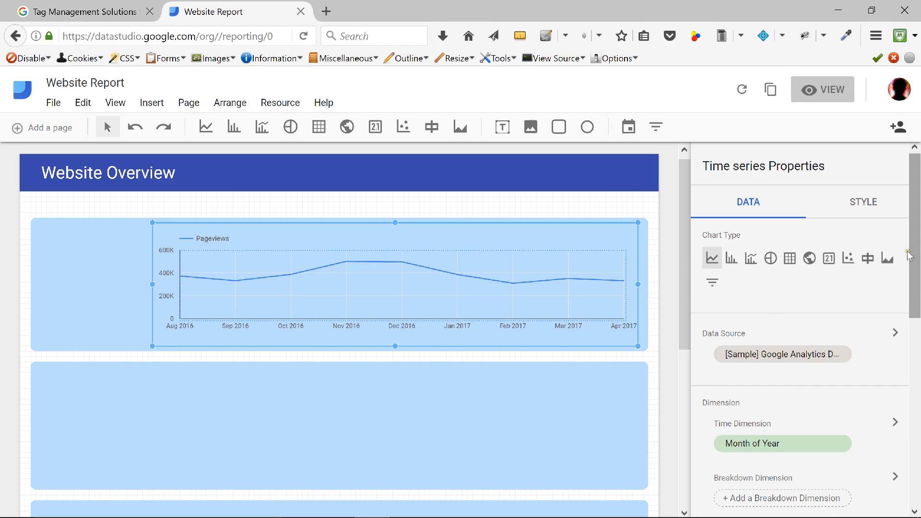
pyautogui.moveTo(916, 225); pyautogui.dragTo(916, 337)
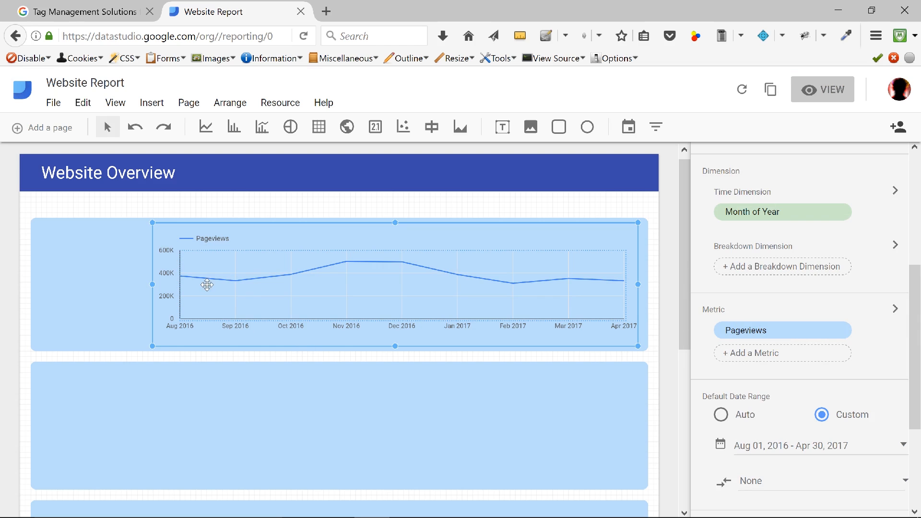
pyautogui.moveTo(918, 290); pyautogui.dragTo(917, 180)
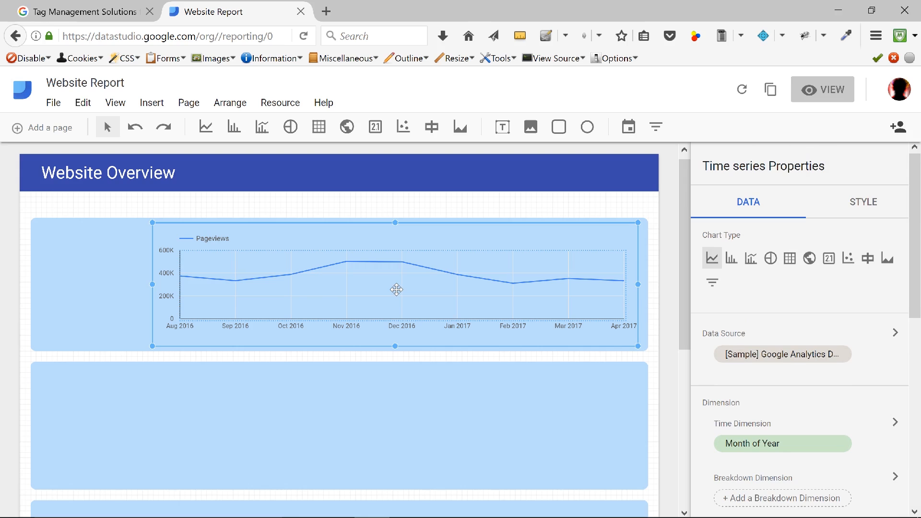
# Show the axis titles on the time series chart's left Y-axis and X-axis
pyautogui.click(868, 204)
pyautogui.moveTo(917, 224); pyautogui.dragTo(907, 363)
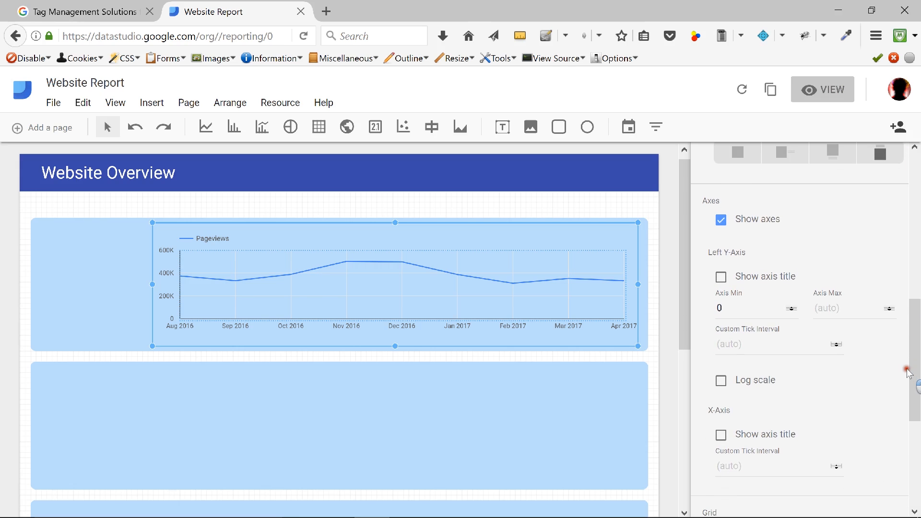
pyautogui.click(720, 277)
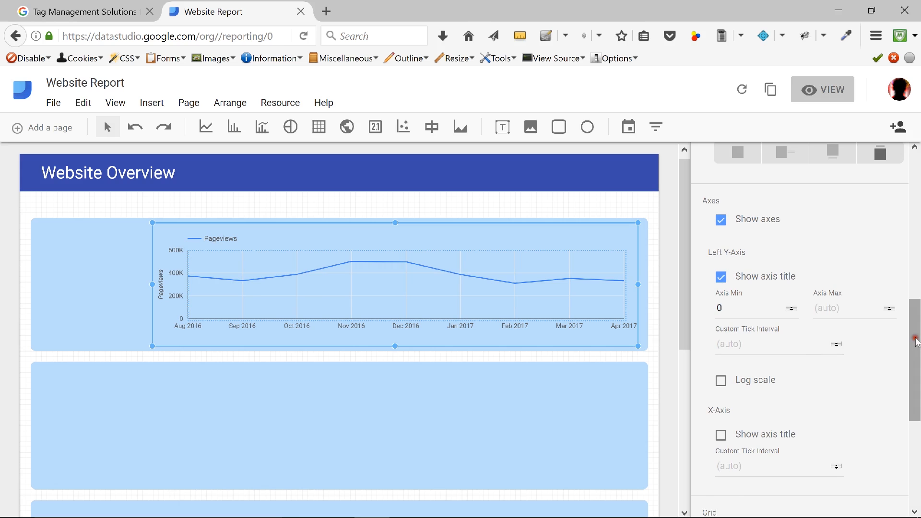
pyautogui.moveTo(917, 343); pyautogui.dragTo(916, 373)
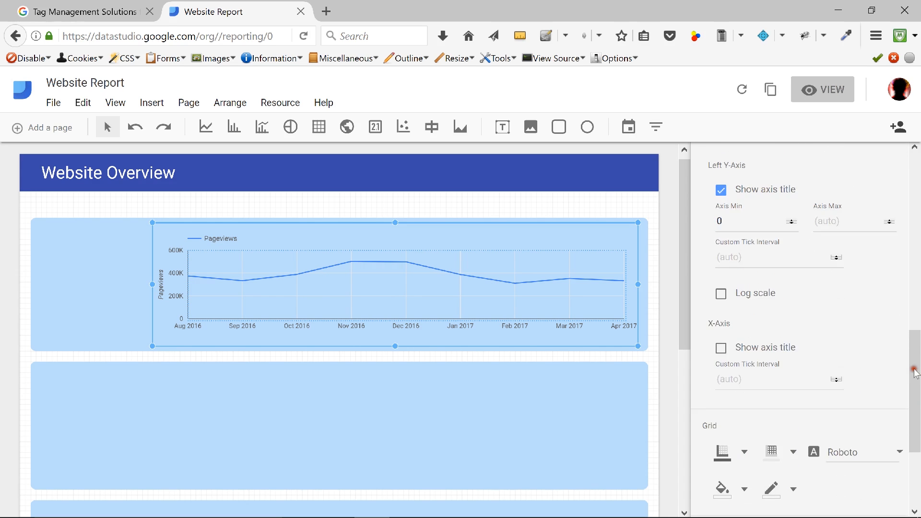
pyautogui.click(722, 351)
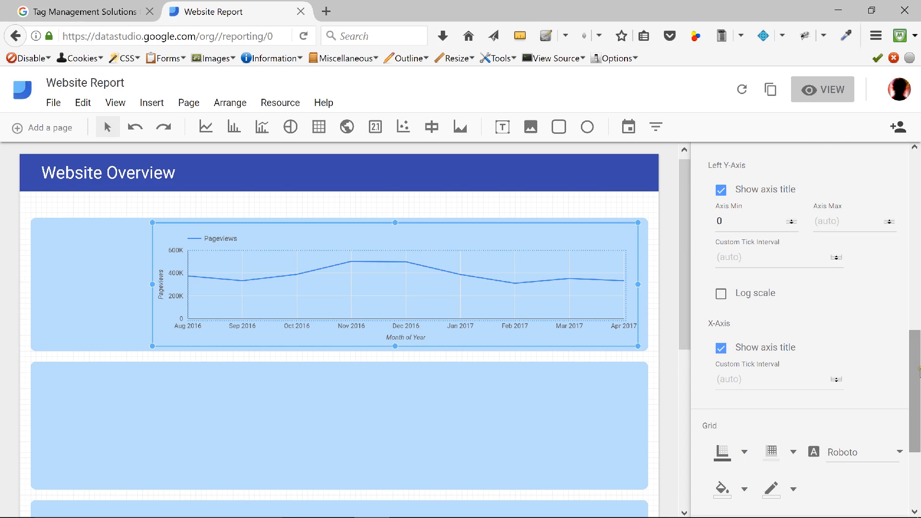
# Show points and data labels on the Pageviews line of the time series chart
pyautogui.moveTo(915, 382); pyautogui.dragTo(919, 207)
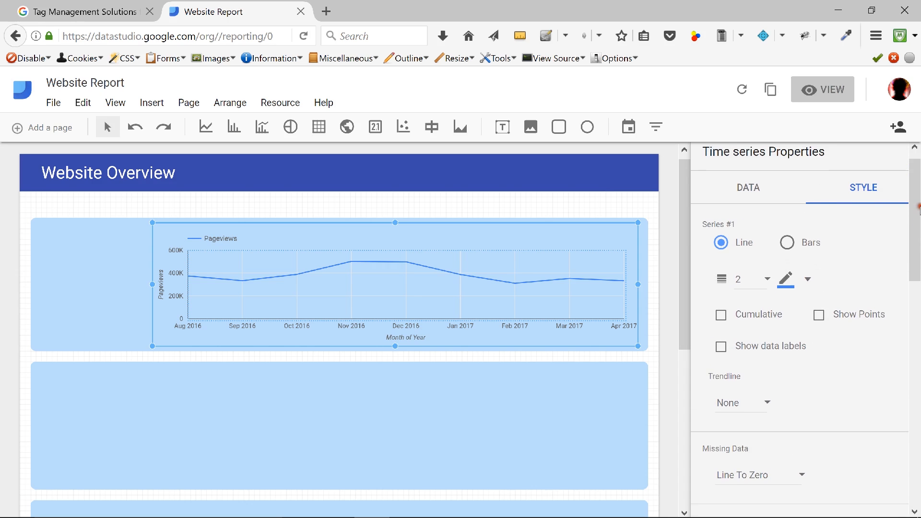
pyautogui.click(818, 316)
pyautogui.click(721, 349)
pyautogui.click(722, 349)
pyautogui.click(722, 347)
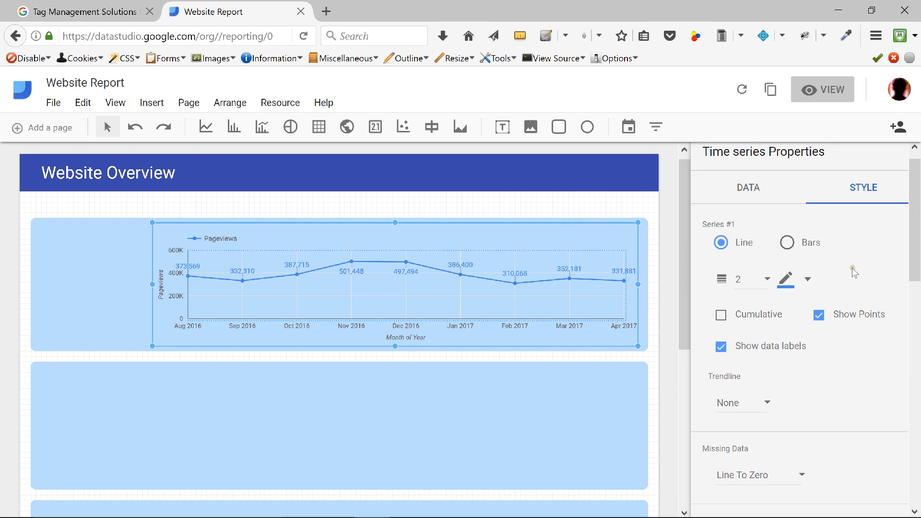
# Add Unique Pageviews from Page Tracking as a second metric of the time series, searching the metrics for "uniqu"
pyautogui.click(742, 191)
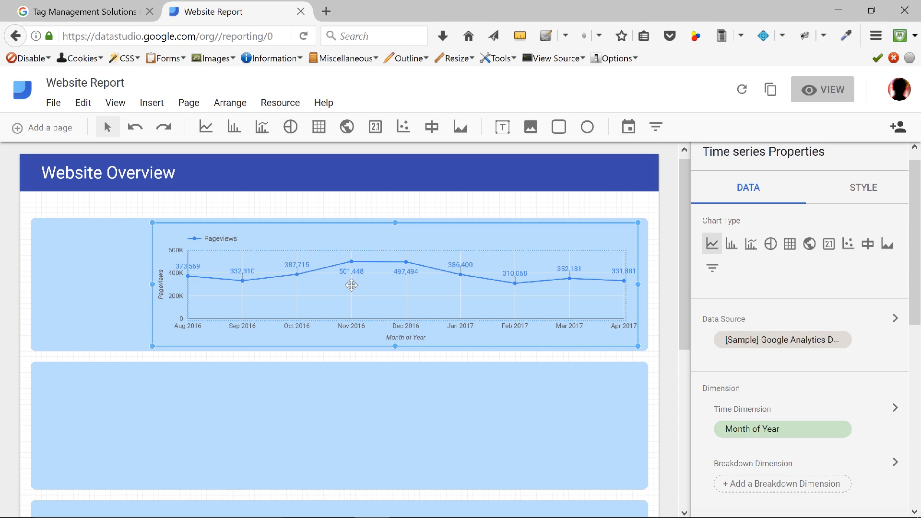
pyautogui.moveTo(916, 246); pyautogui.dragTo(916, 324)
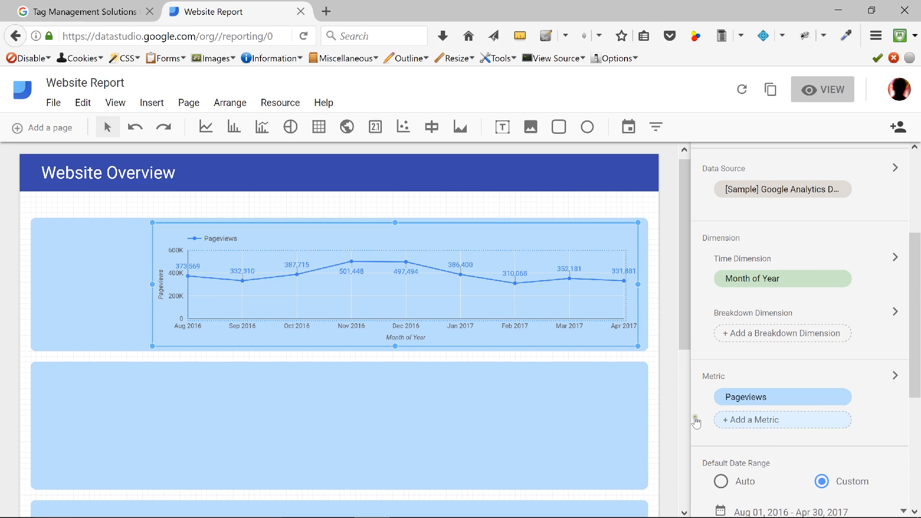
pyautogui.click(761, 420)
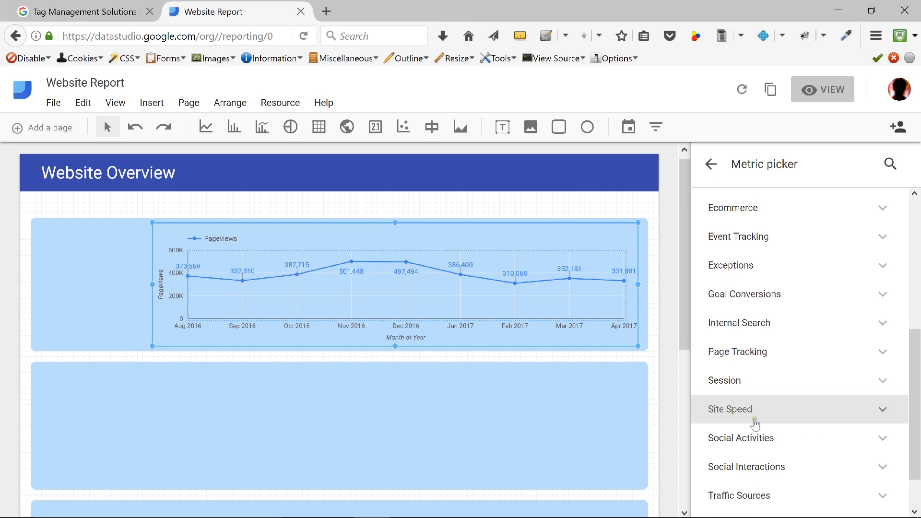
pyautogui.click(891, 164)
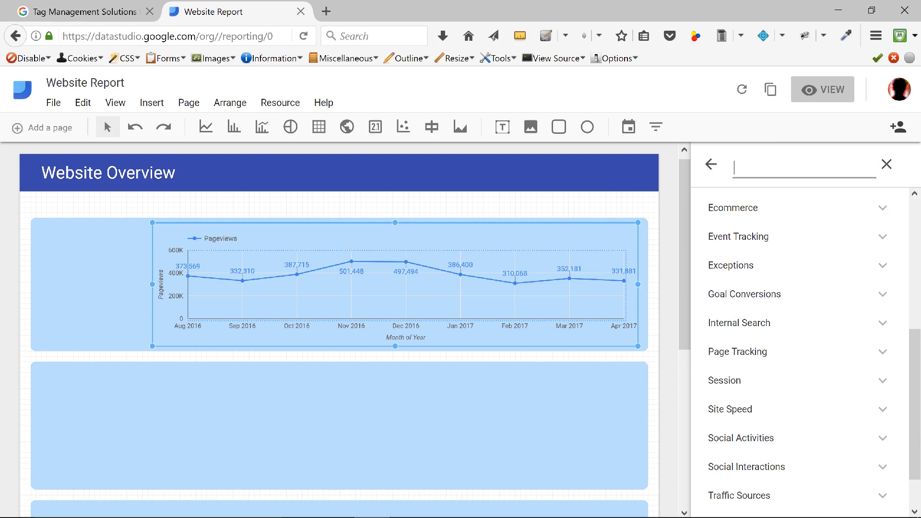
pyautogui.write('uniqu')
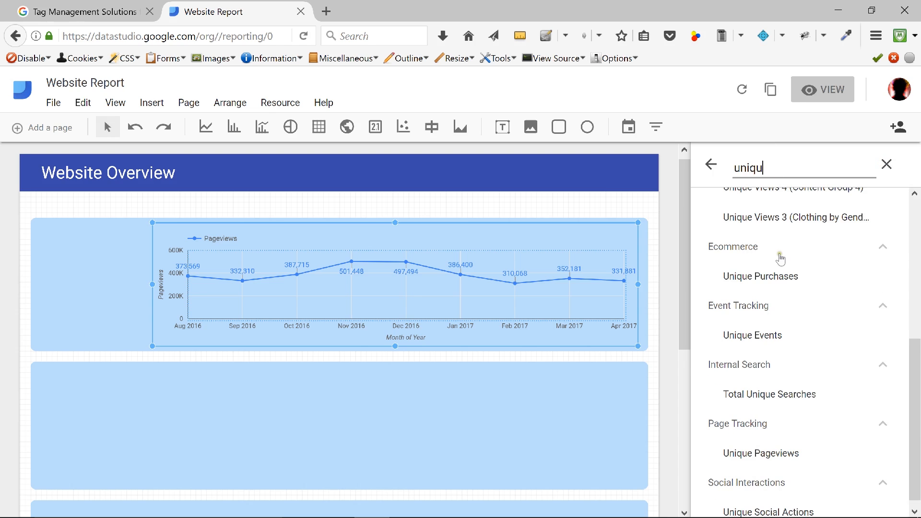
pyautogui.click(761, 459)
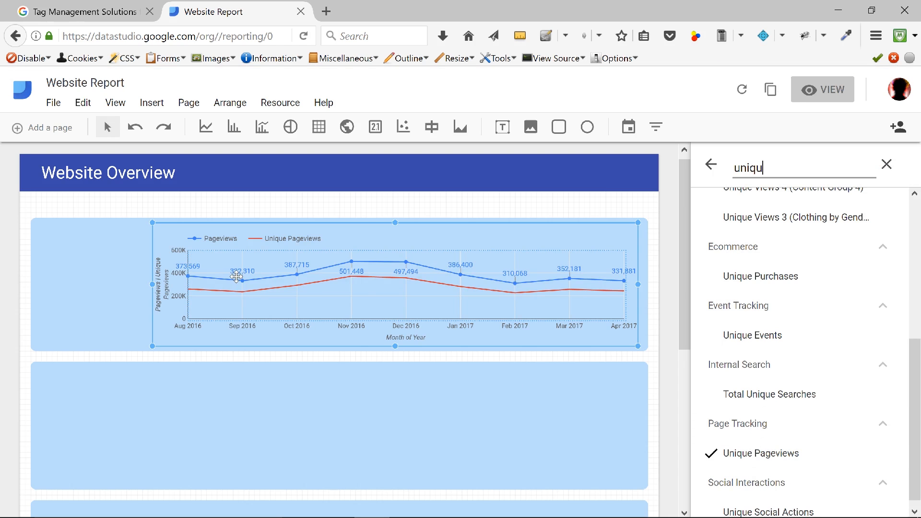
pyautogui.click(713, 166)
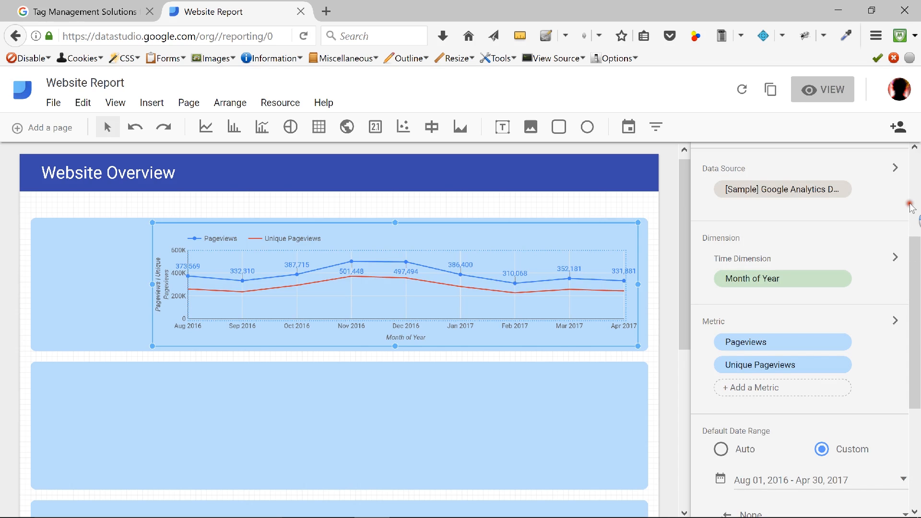
# Show points and data labels on the Unique Pageviews line, Series #2 of the time series
pyautogui.scroll(3, 910, 206)
pyautogui.click(863, 202)
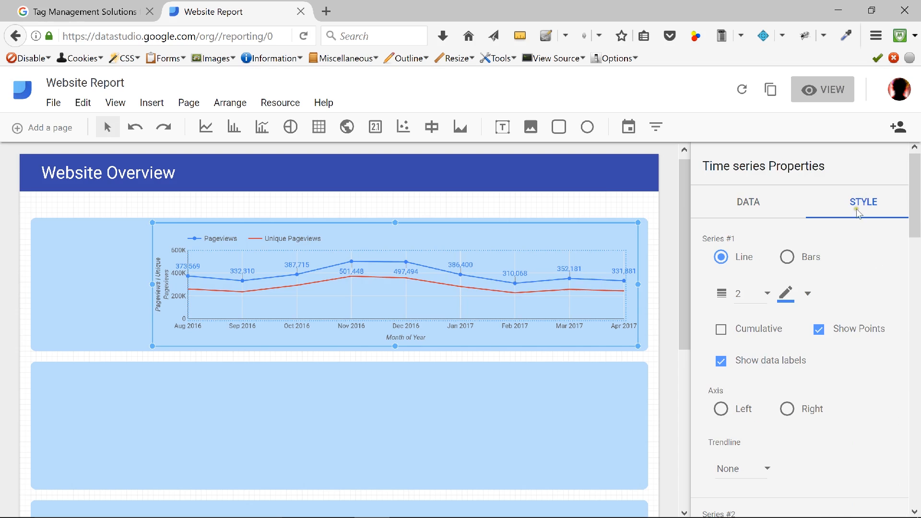
pyautogui.moveTo(915, 190); pyautogui.dragTo(906, 269)
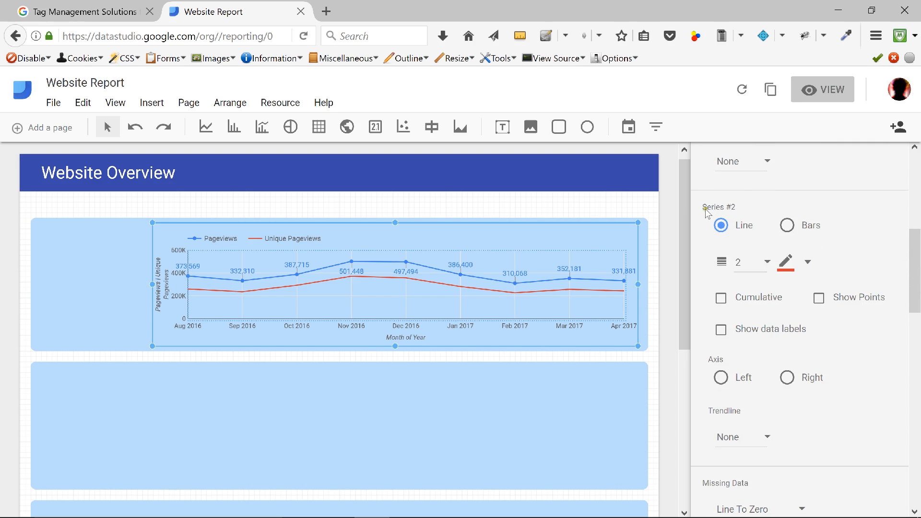
pyautogui.moveTo(915, 281)
pyautogui.mouseDown()
pyautogui.moveTo(915, 220)
pyautogui.moveTo(914, 289)
pyautogui.mouseUp()
pyautogui.click(819, 249)
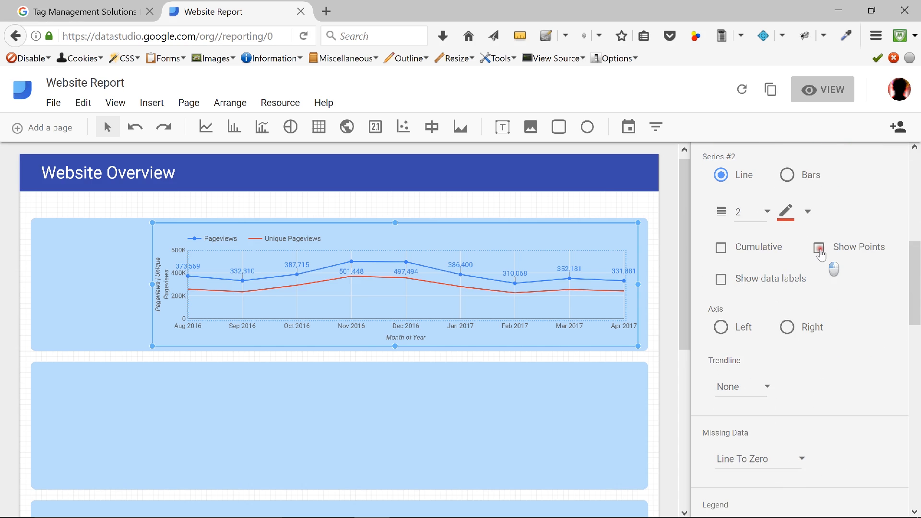
pyautogui.click(722, 280)
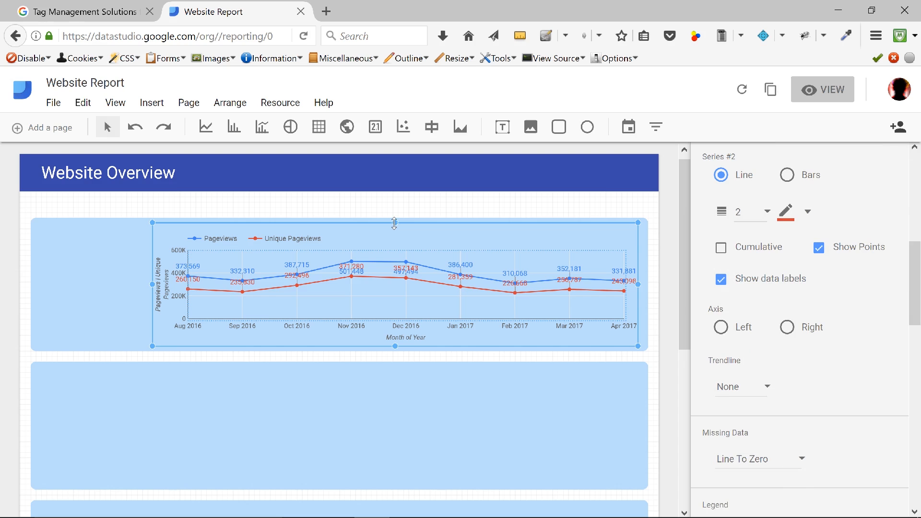
# Make the time series chart slightly taller and narrower, and reposition it over the first light blue panel
pyautogui.moveTo(395, 223); pyautogui.dragTo(397, 208)
pyautogui.moveTo(384, 264)
pyautogui.mouseDown()
pyautogui.moveTo(398, 288)
pyautogui.moveTo(399, 267)
pyautogui.moveTo(384, 269)
pyautogui.mouseUp()
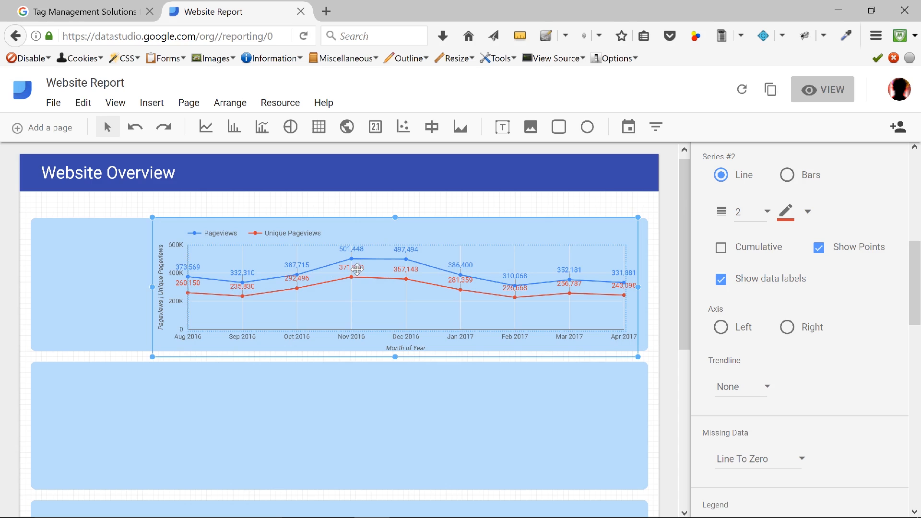
pyautogui.moveTo(638, 287); pyautogui.dragTo(633, 289)
pyautogui.moveTo(401, 301); pyautogui.dragTo(406, 301)
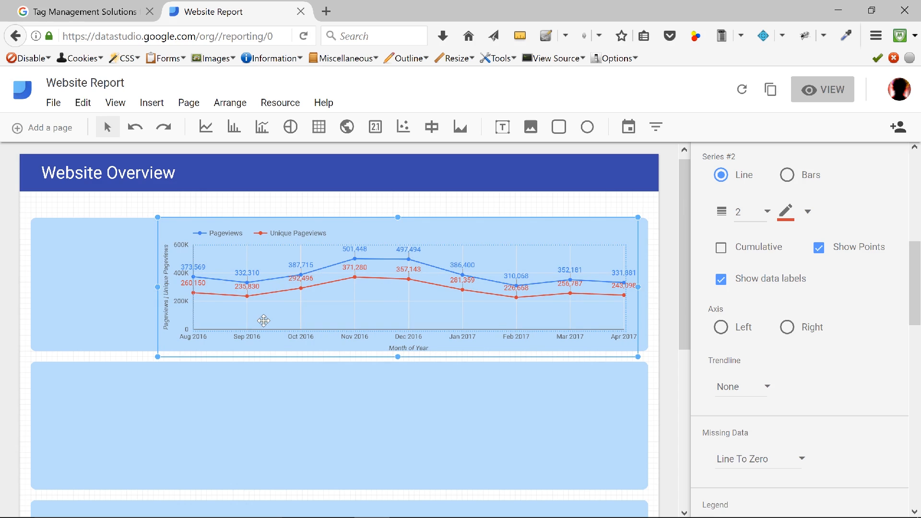
# Recolour the Unique Pageviews line dark green and the Pageviews line red
pyautogui.moveTo(917, 270); pyautogui.dragTo(896, 237)
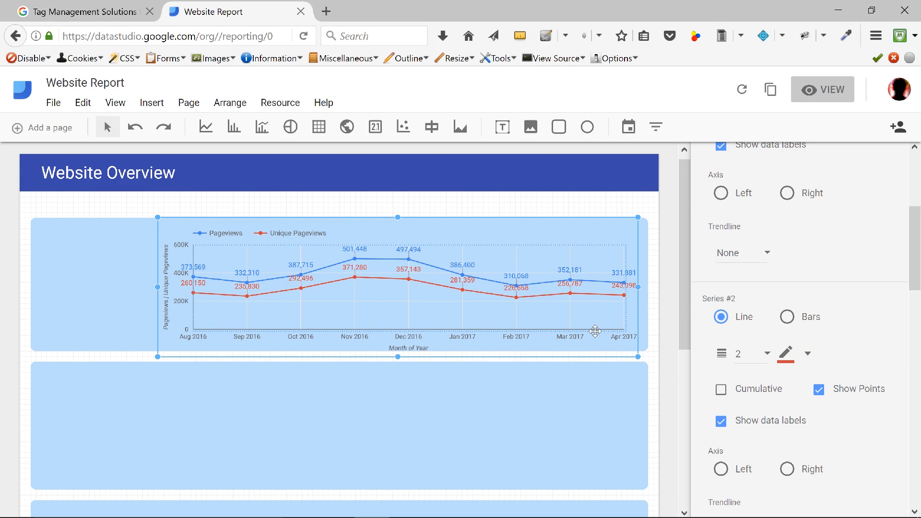
pyautogui.click(808, 355)
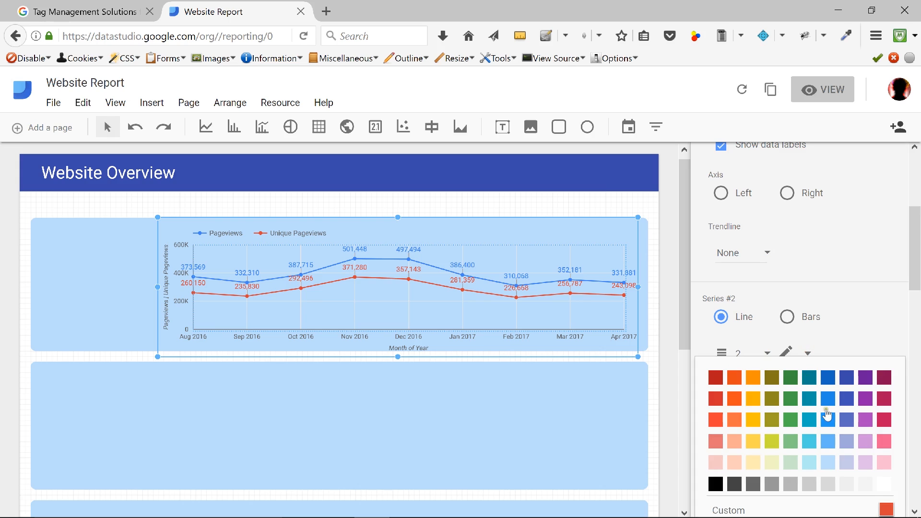
pyautogui.click(792, 384)
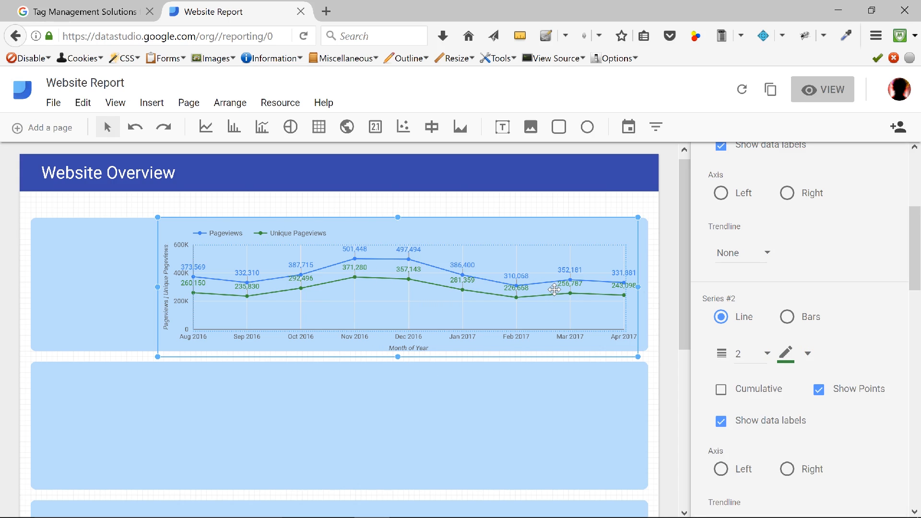
pyautogui.moveTo(914, 277); pyautogui.dragTo(914, 225)
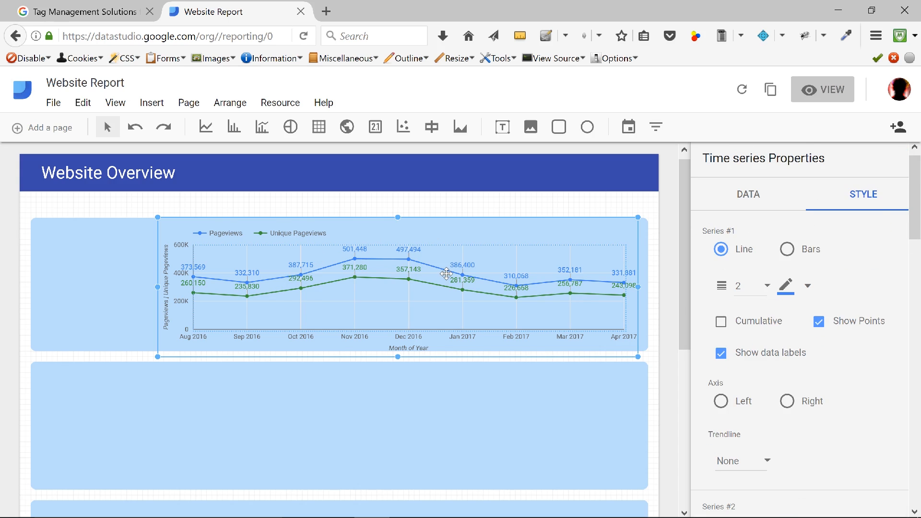
pyautogui.click(787, 287)
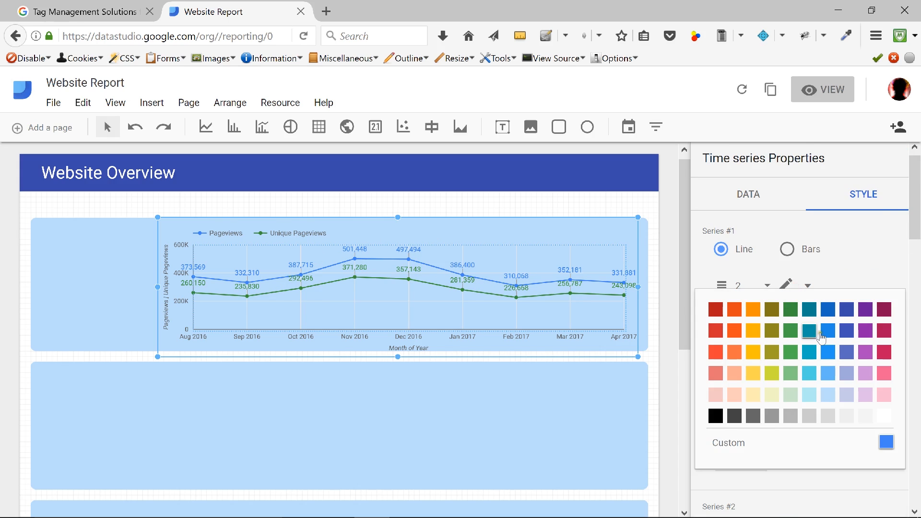
pyautogui.click(715, 333)
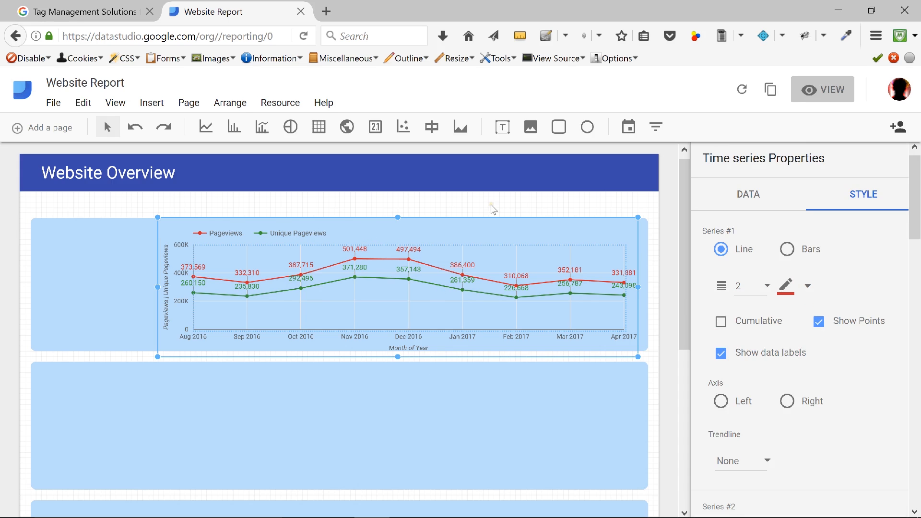
# Set the line weight of the Unique Pageviews series to 3
pyautogui.moveTo(915, 188); pyautogui.dragTo(916, 262)
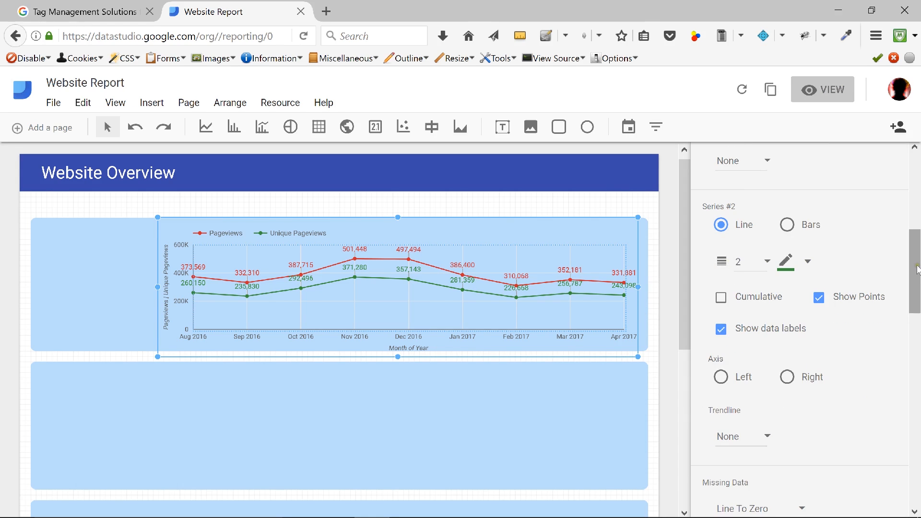
pyautogui.click(733, 265)
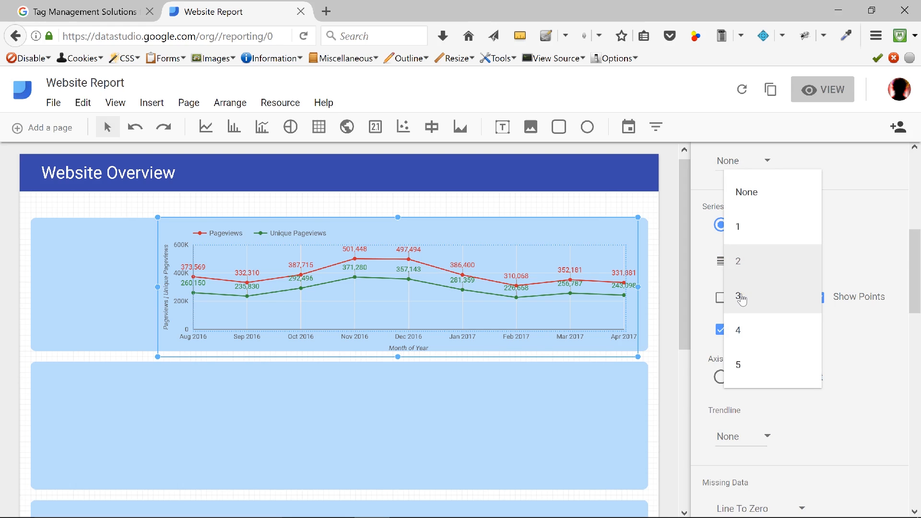
pyautogui.click(742, 298)
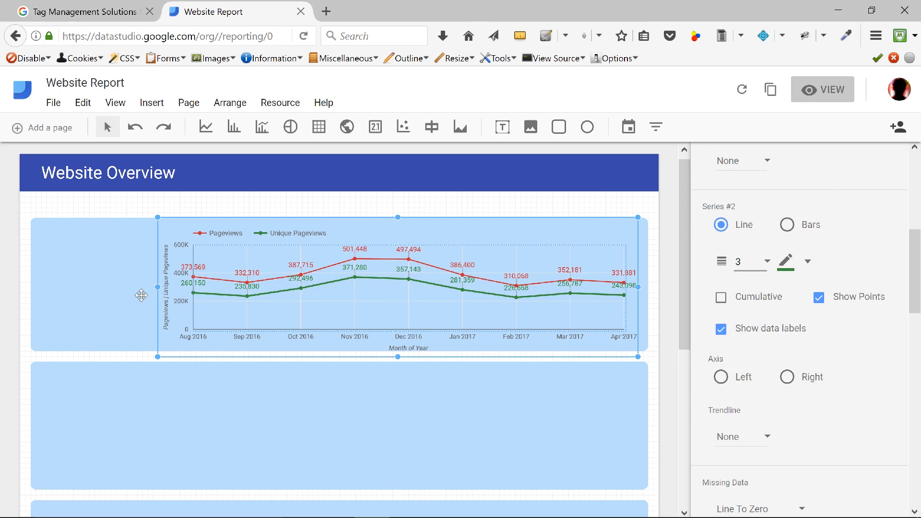
# Widen the time series chart slightly by extending its left edge within the first panel
pyautogui.click(120, 273)
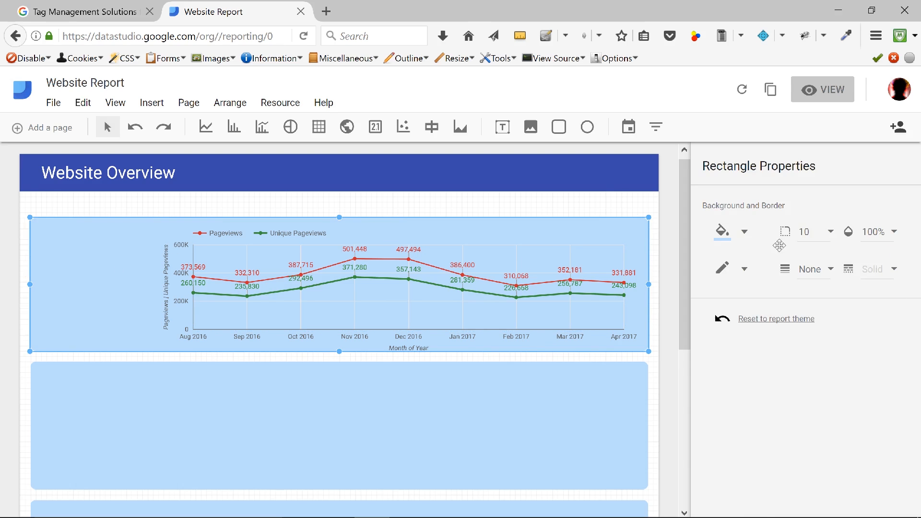
pyautogui.click(301, 299)
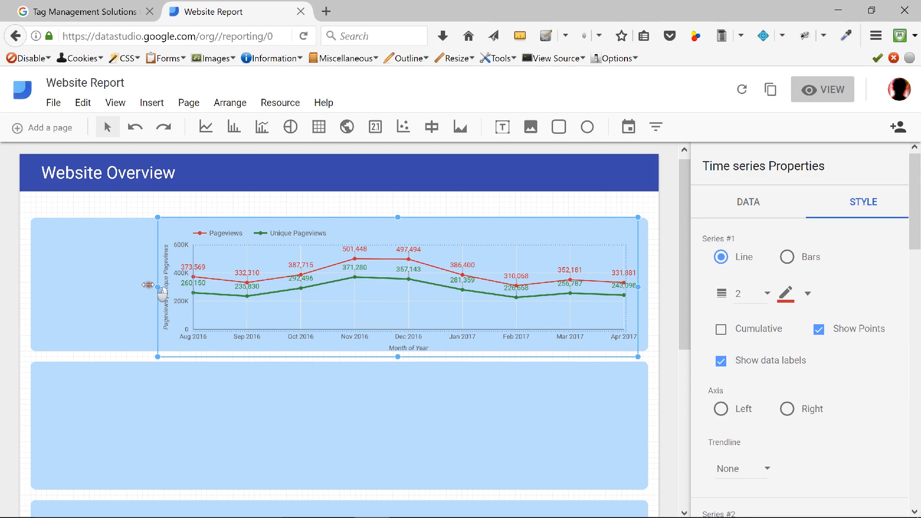
pyautogui.moveTo(148, 285); pyautogui.dragTo(138, 286)
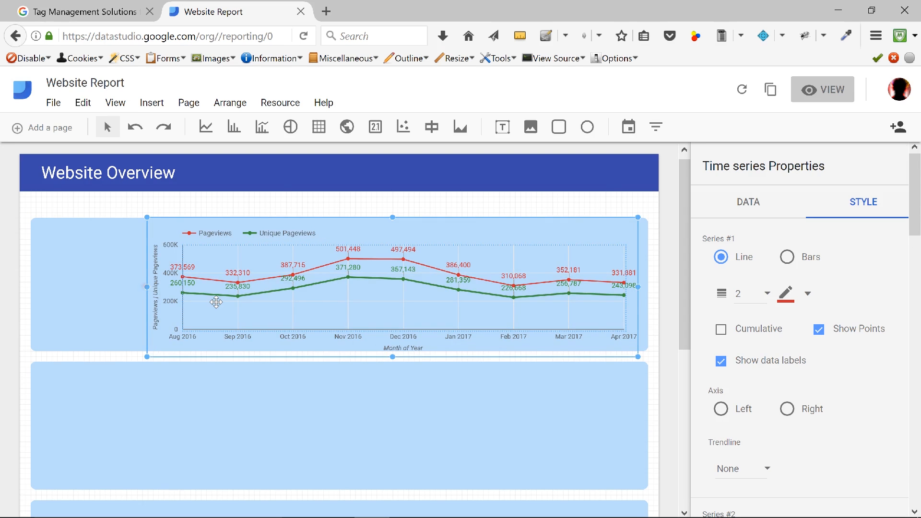